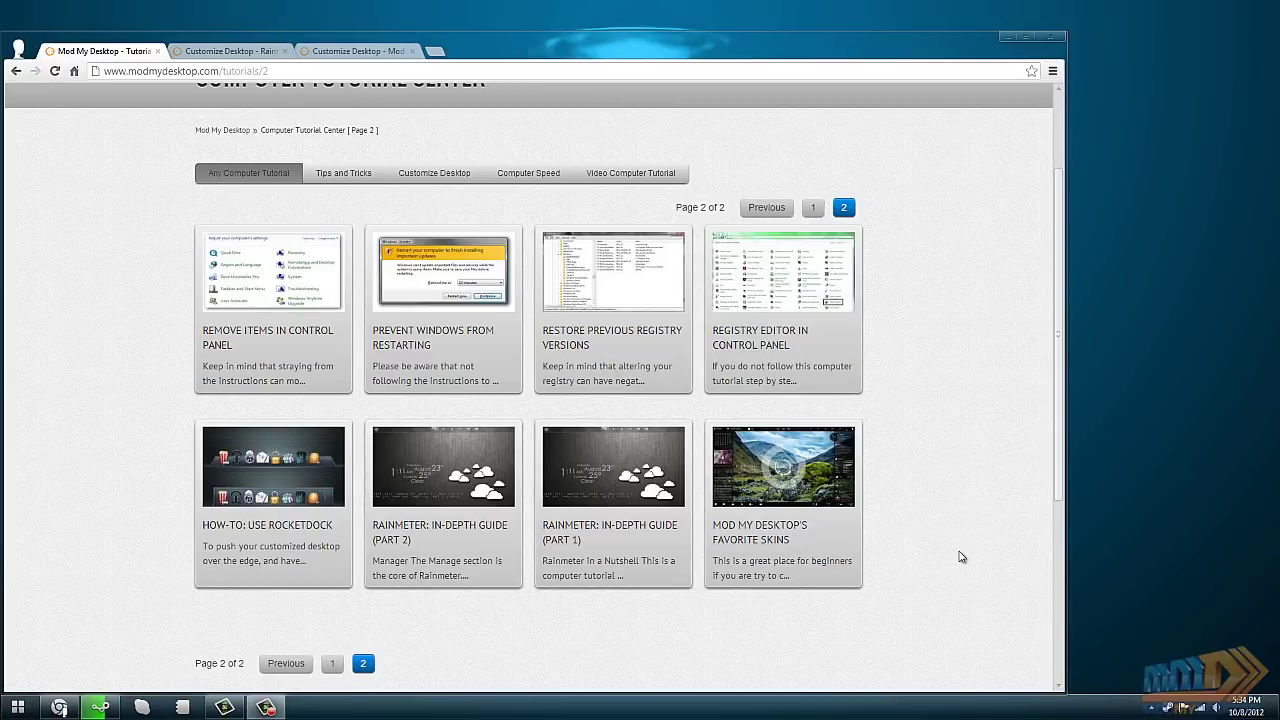
# Open the tutorial "Rainmeter: In-Depth Guide (Part 1)" from the Computer Tutorial Center and minimize the browser
pyautogui.scroll(2, 958, 557)
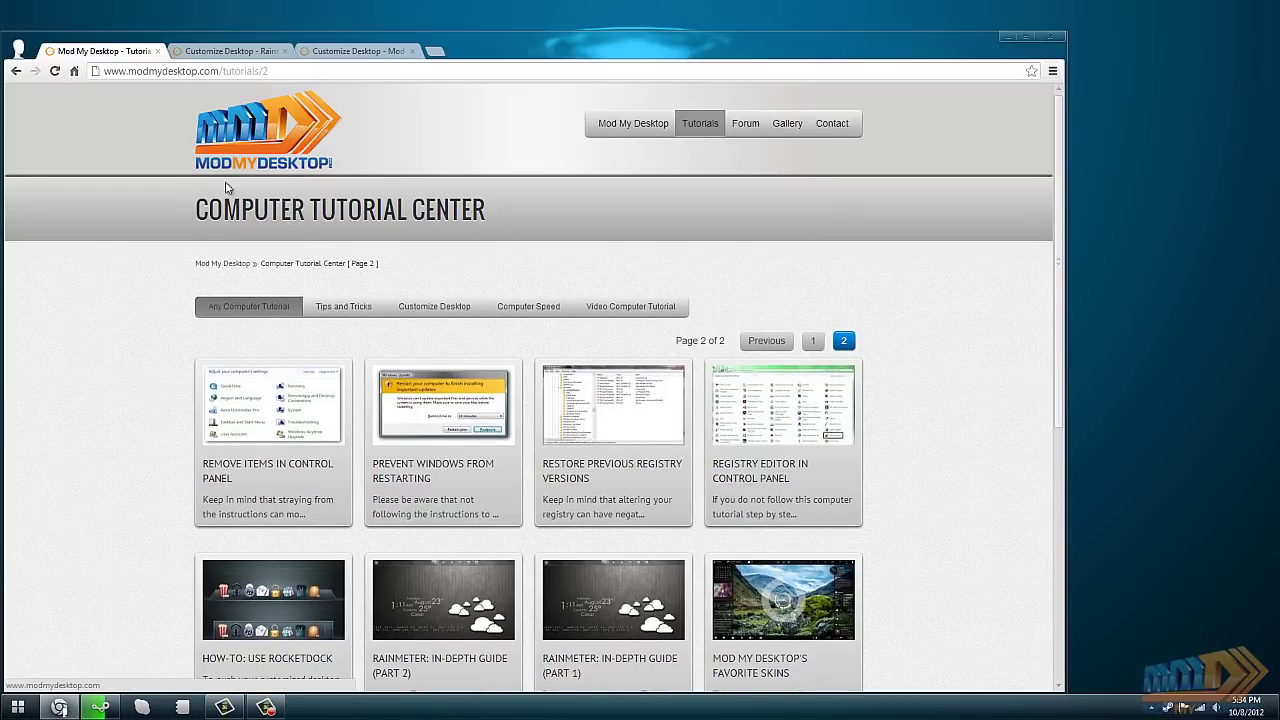
pyautogui.scroll(-1, 85, 436)
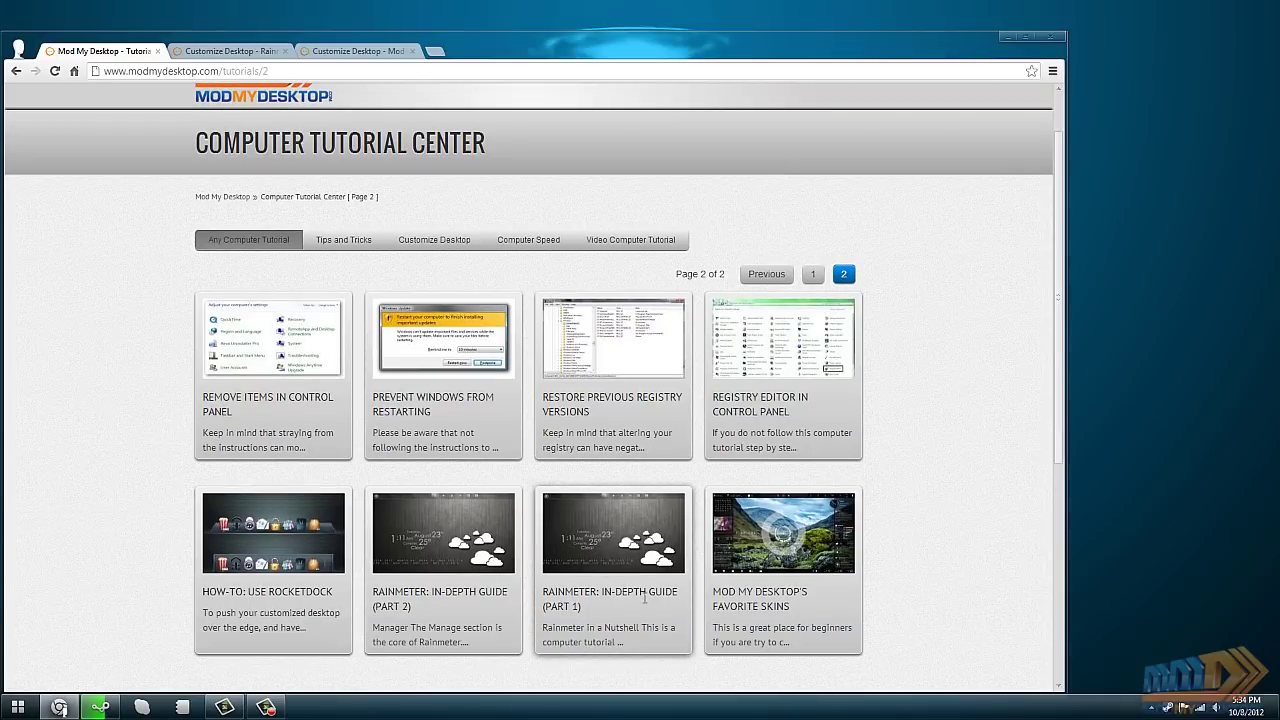
pyautogui.click(615, 545)
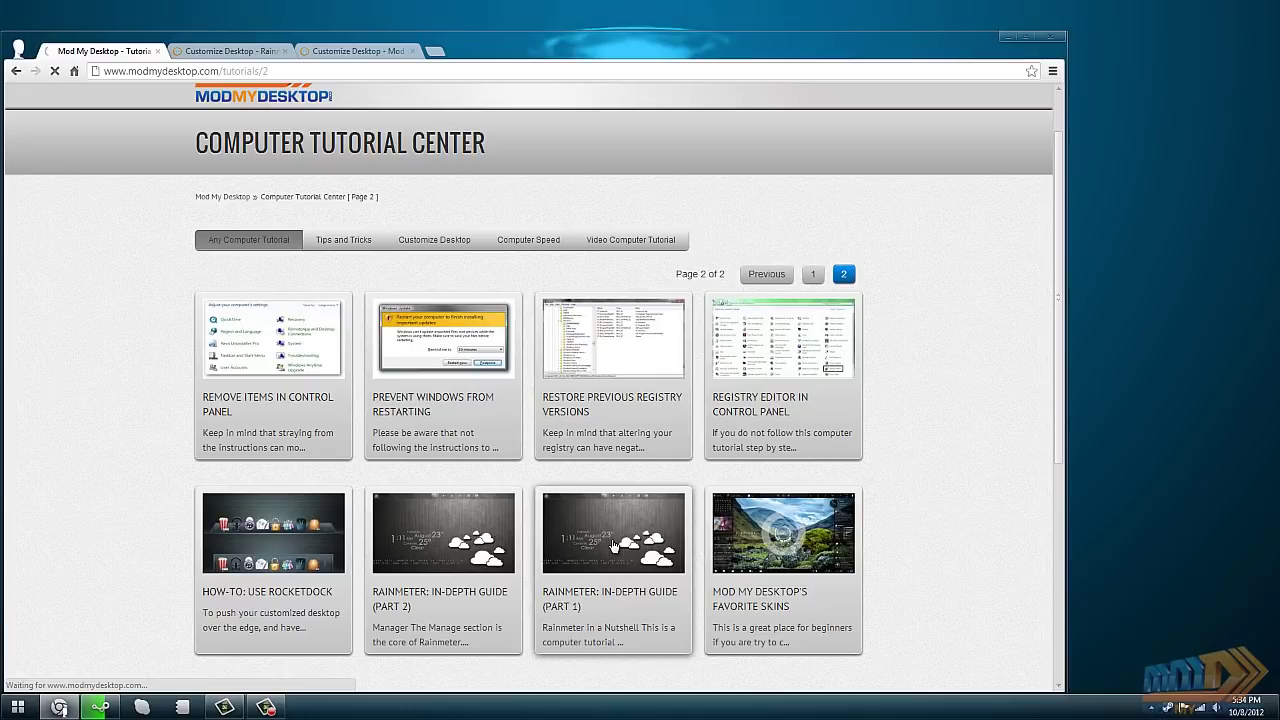
pyautogui.click(1007, 34)
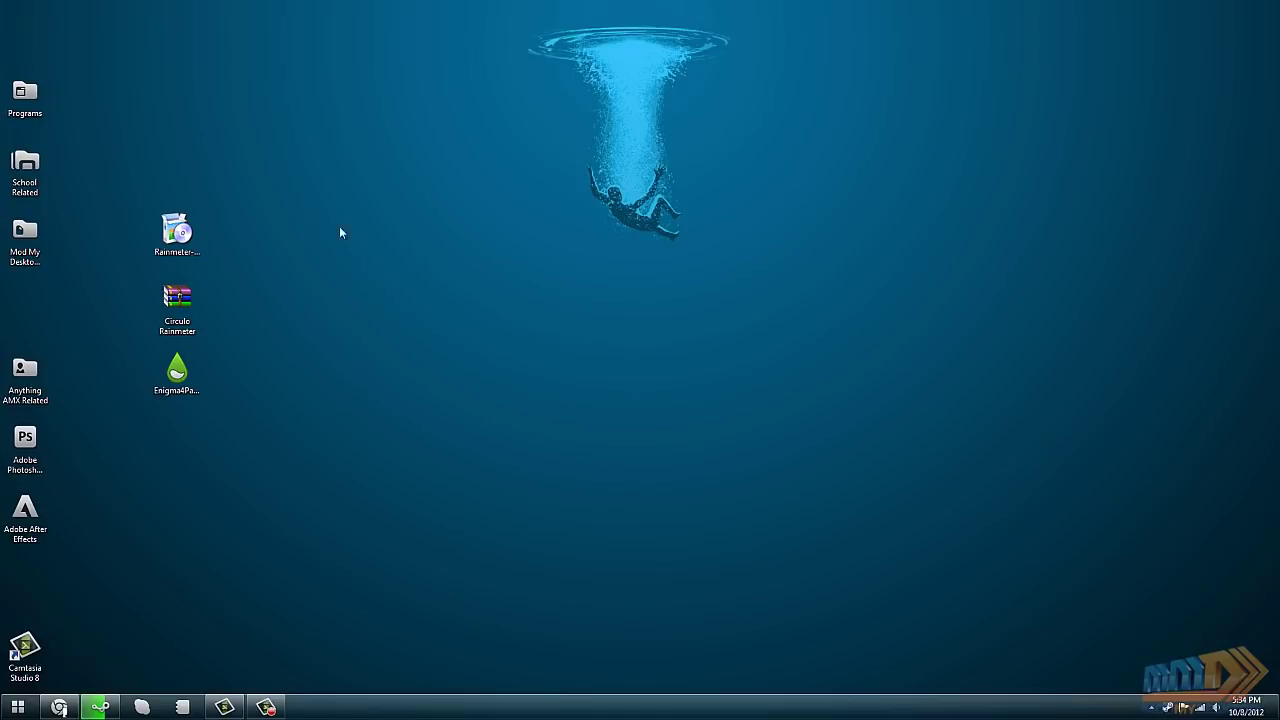
# Run the Rainmeter 2.4 beta installer from the desktop, using the standard installation, and finish with Run Rainmeter enabled
pyautogui.doubleClick(176, 235)
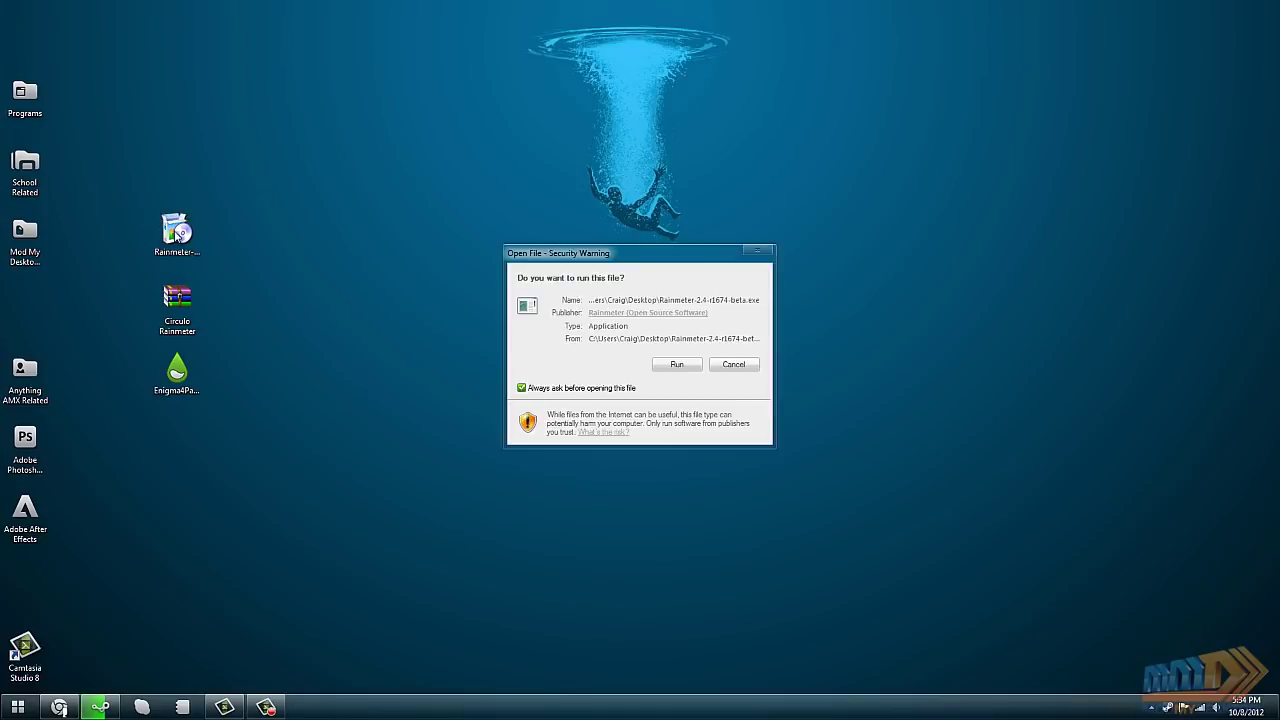
pyautogui.click(681, 366)
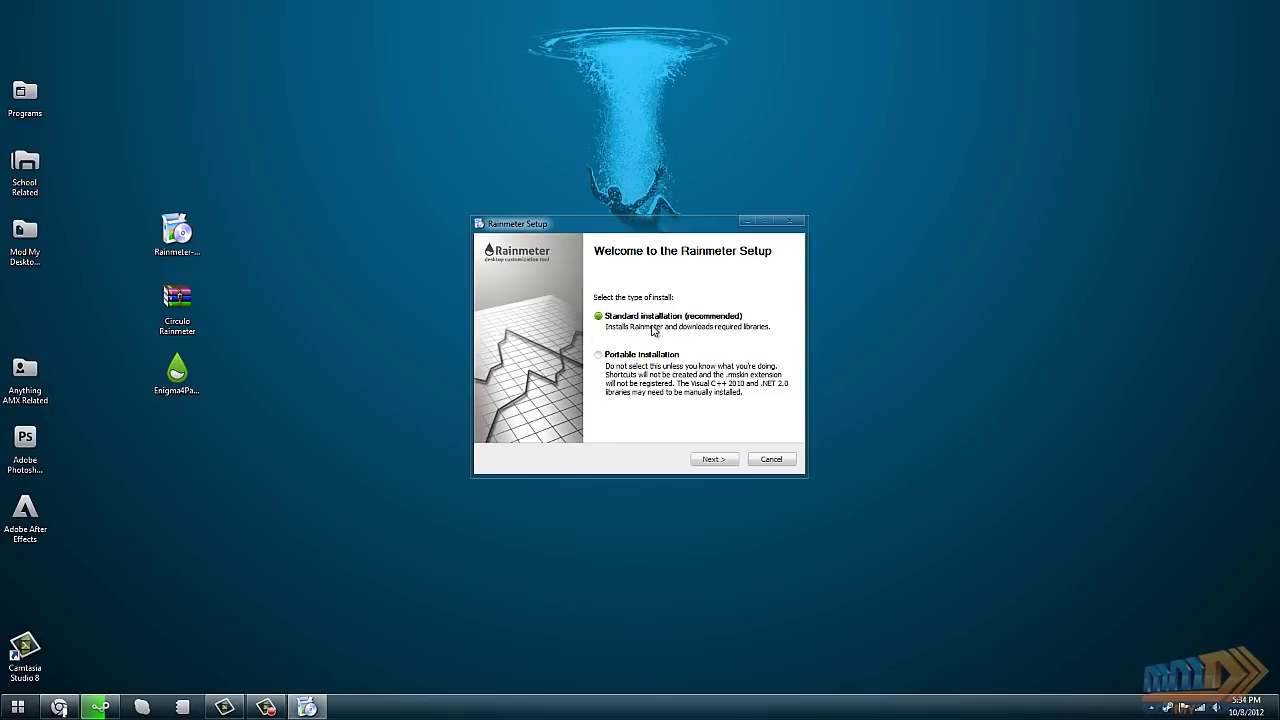
pyautogui.click(729, 459)
pyautogui.click(727, 460)
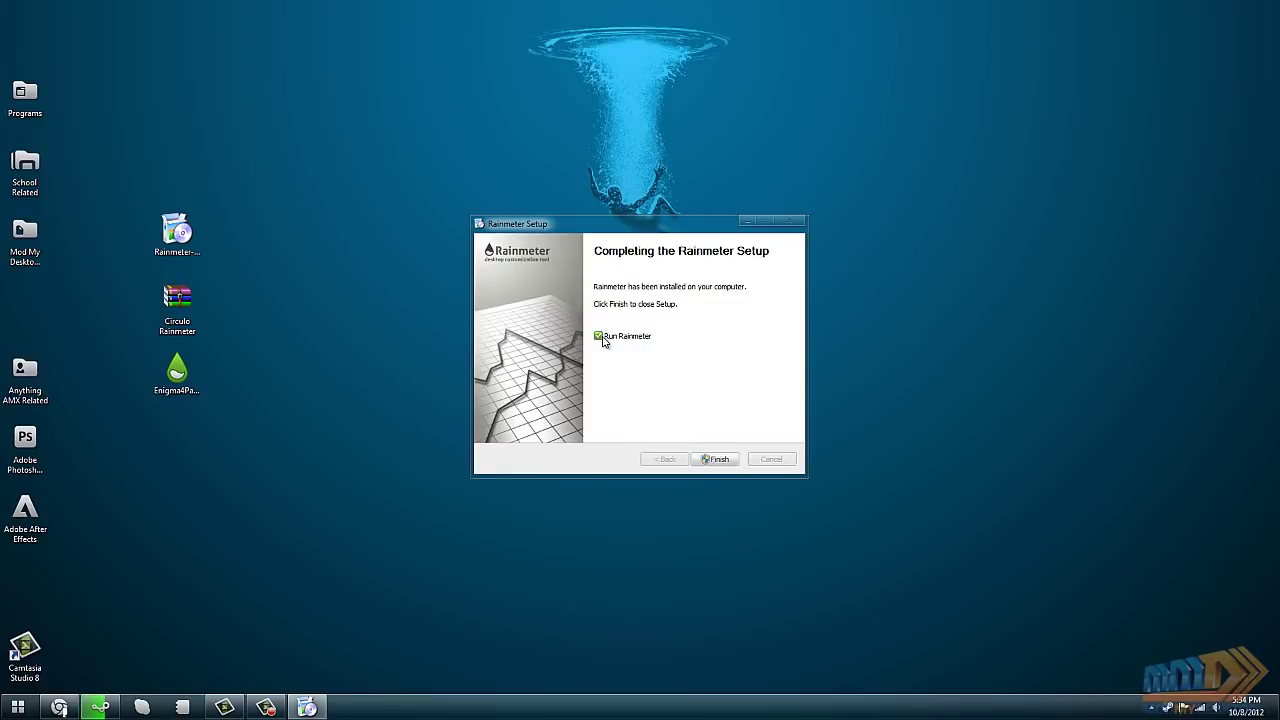
pyautogui.click(716, 460)
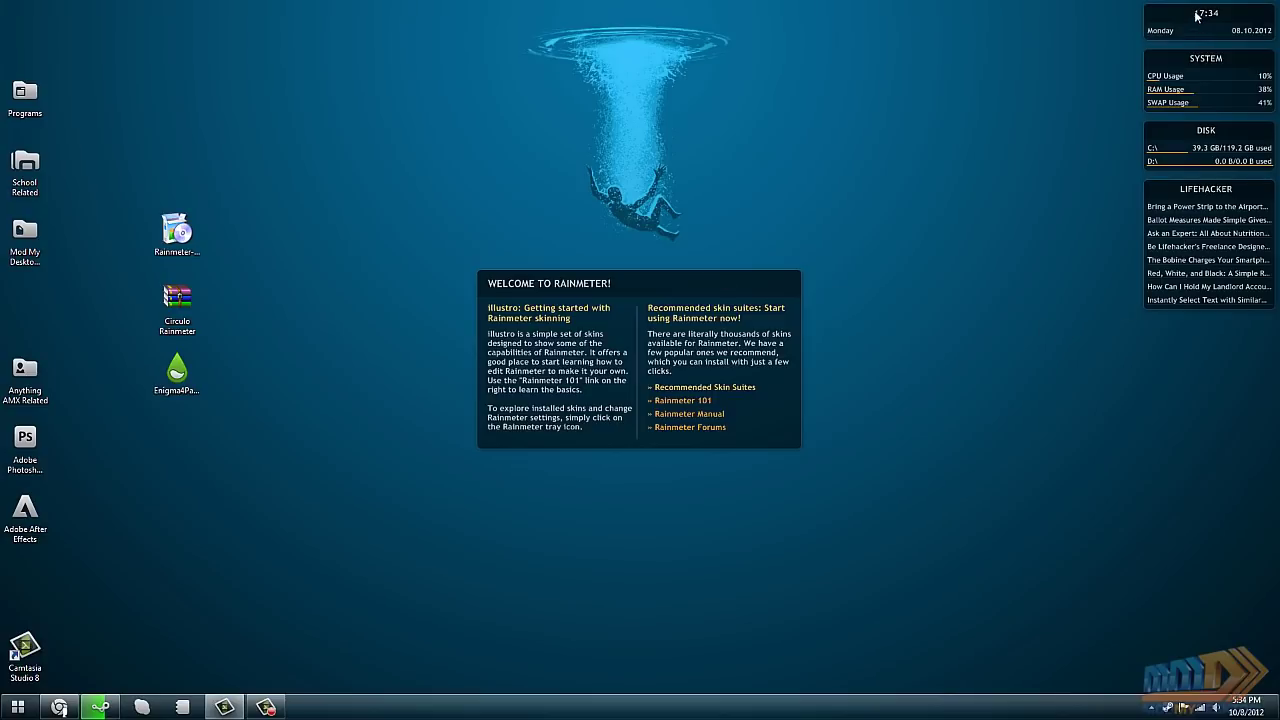
# Unload the illustro Welcome skin from the desktop
pyautogui.moveTo(636, 286); pyautogui.dragTo(632, 290)
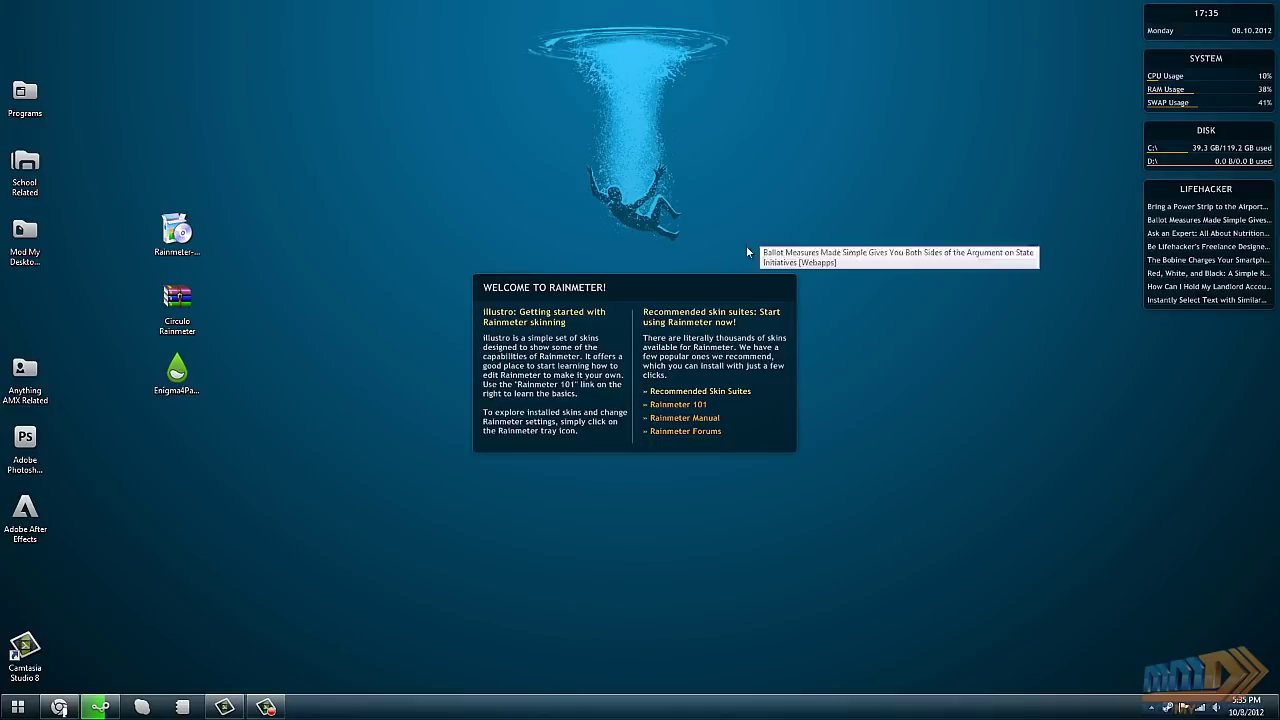
pyautogui.rightClick(652, 291)
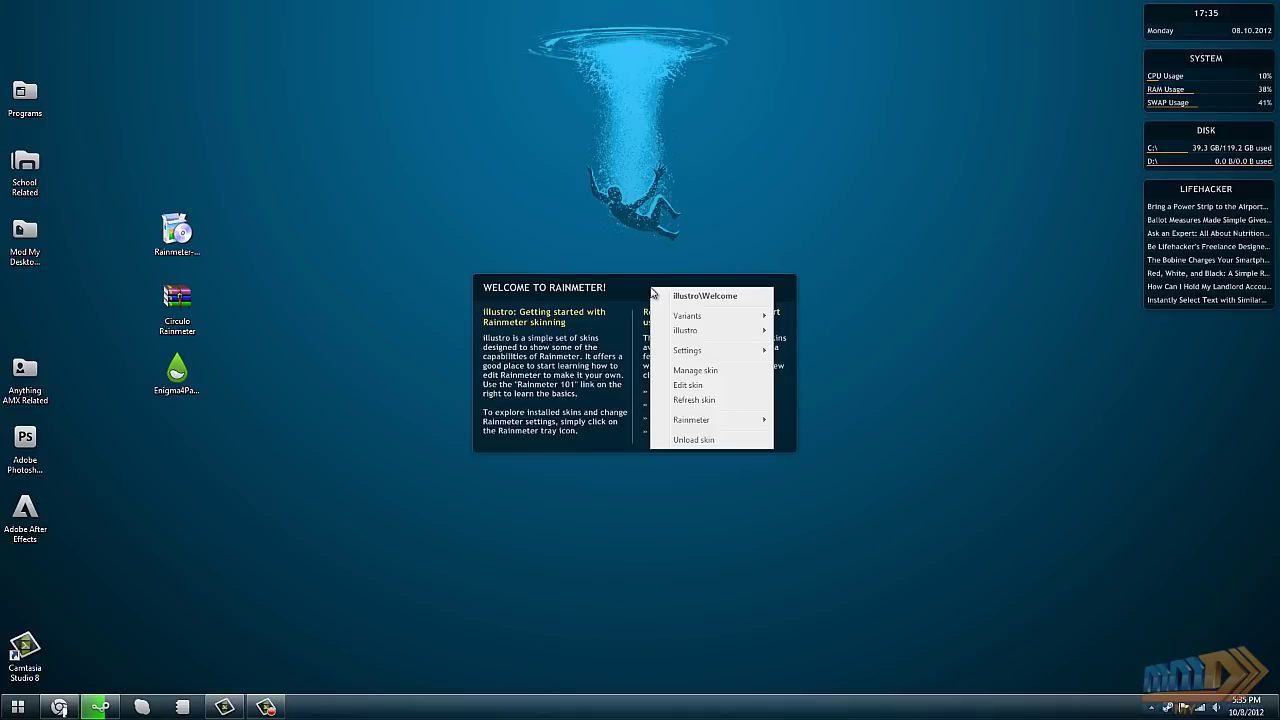
pyautogui.click(714, 441)
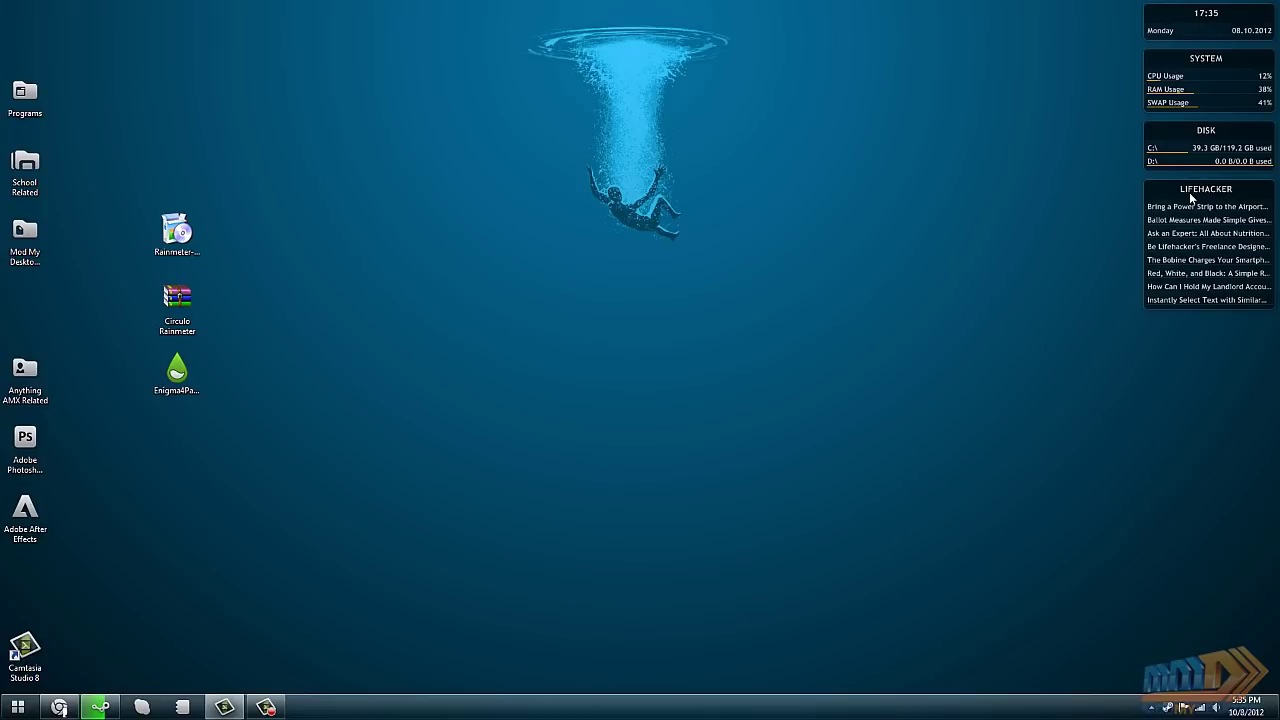
pyautogui.moveTo(1190, 192); pyautogui.dragTo(1216, 193)
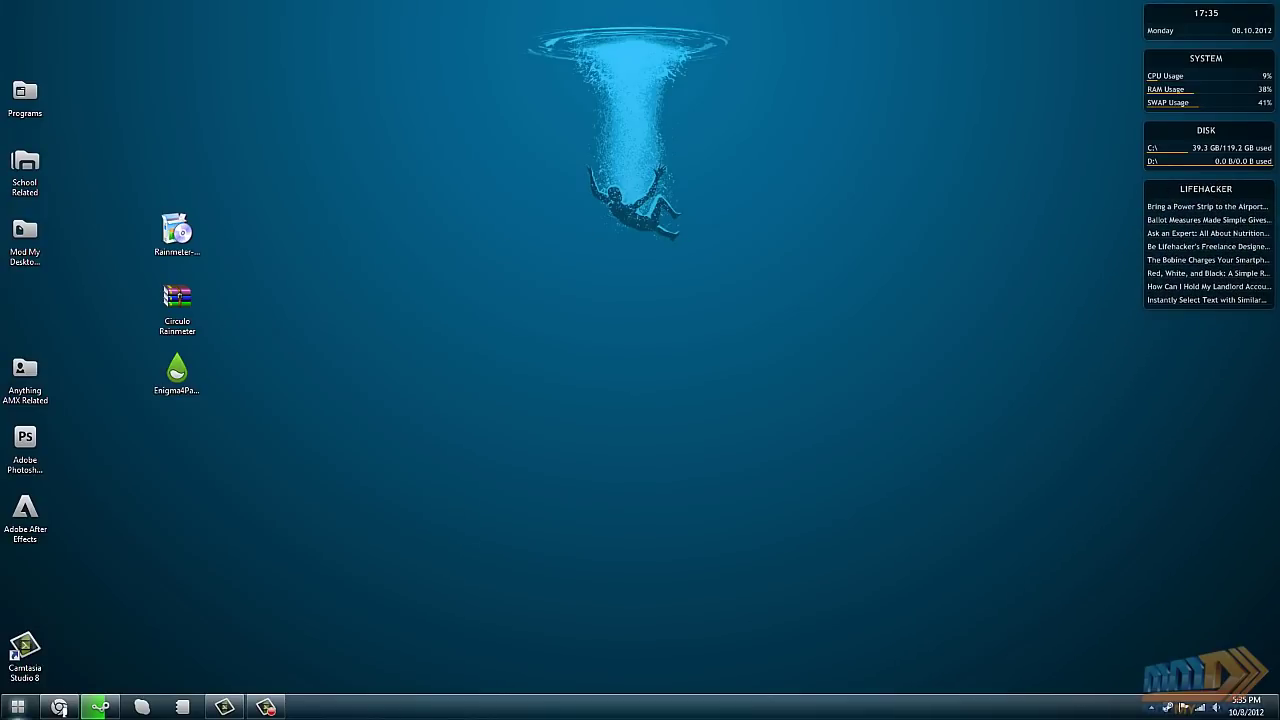
# Examine the skins and previews on the "Mod My Desktop's Favorite Skins" page in the browser, then minimize it
pyautogui.click(59, 707)
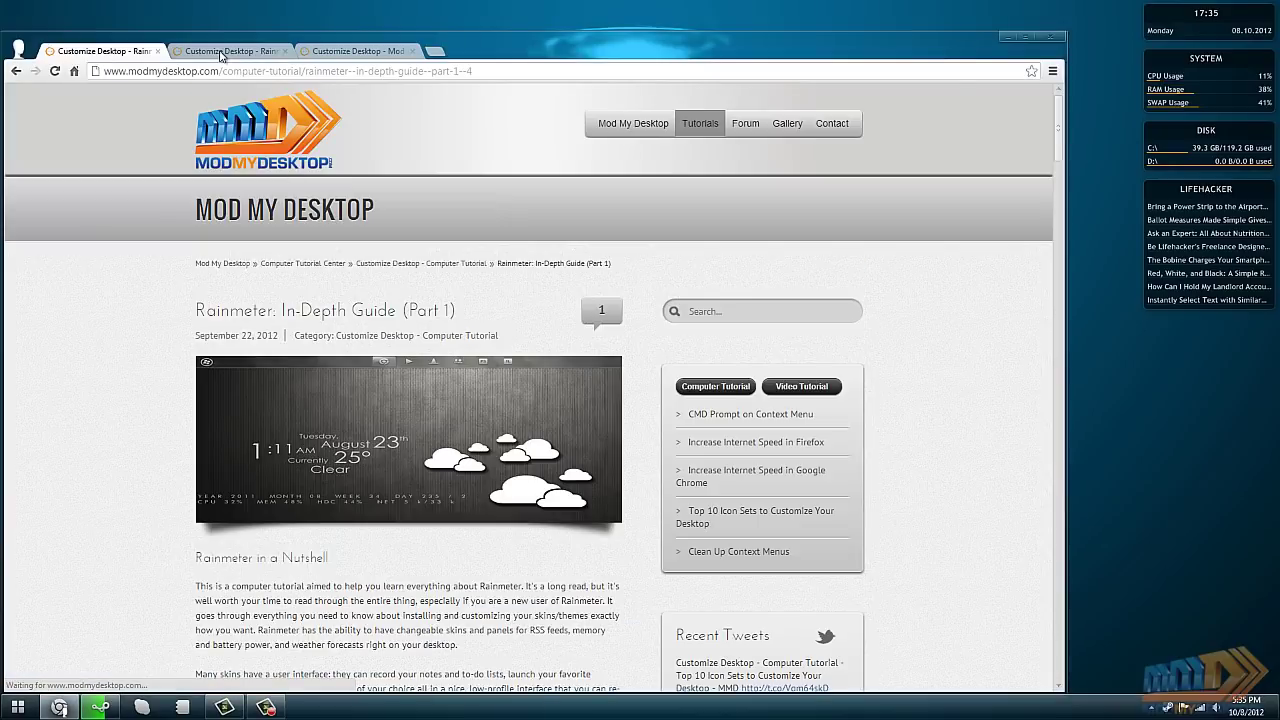
pyautogui.click(349, 51)
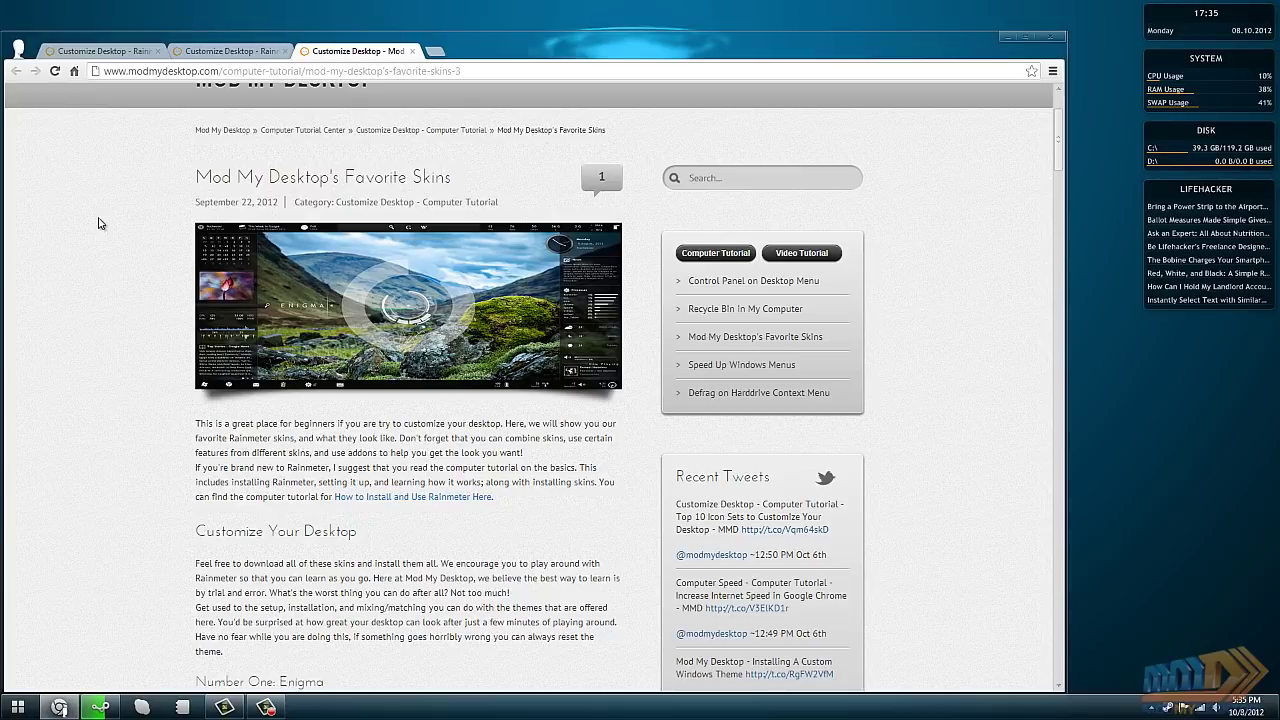
pyautogui.scroll(1, 118, 261)
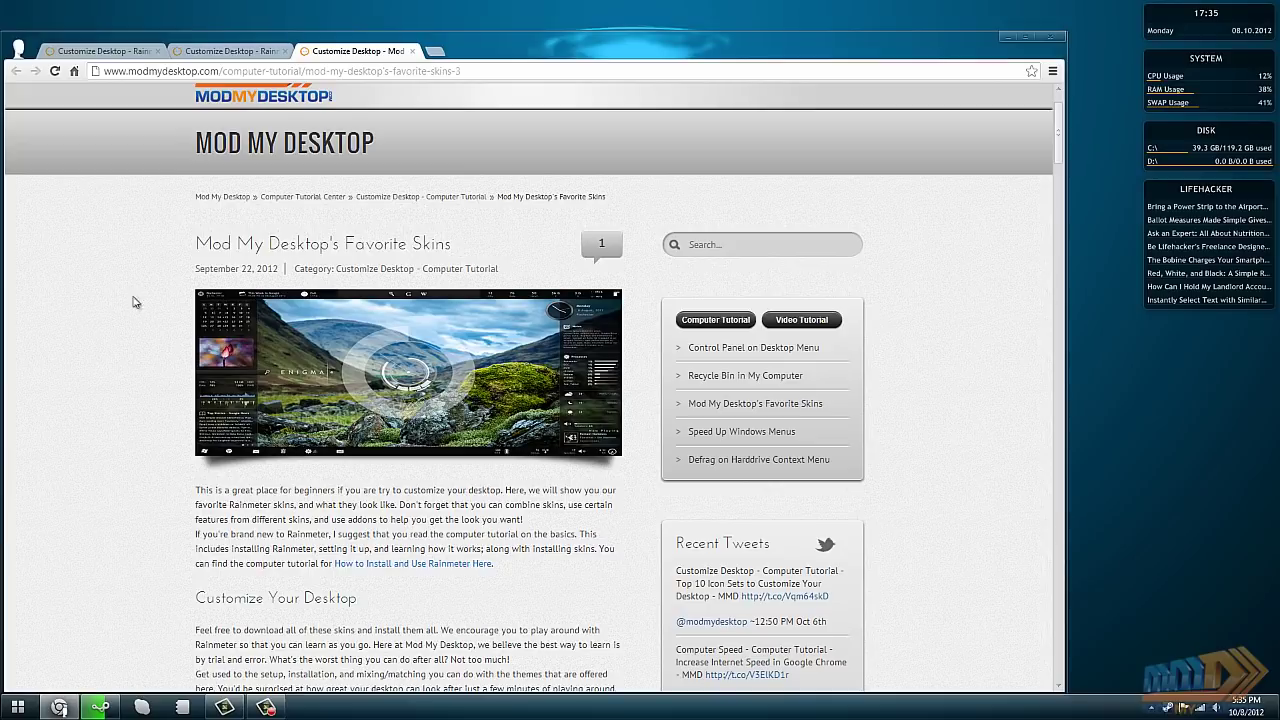
pyautogui.scroll(-7, 111, 360)
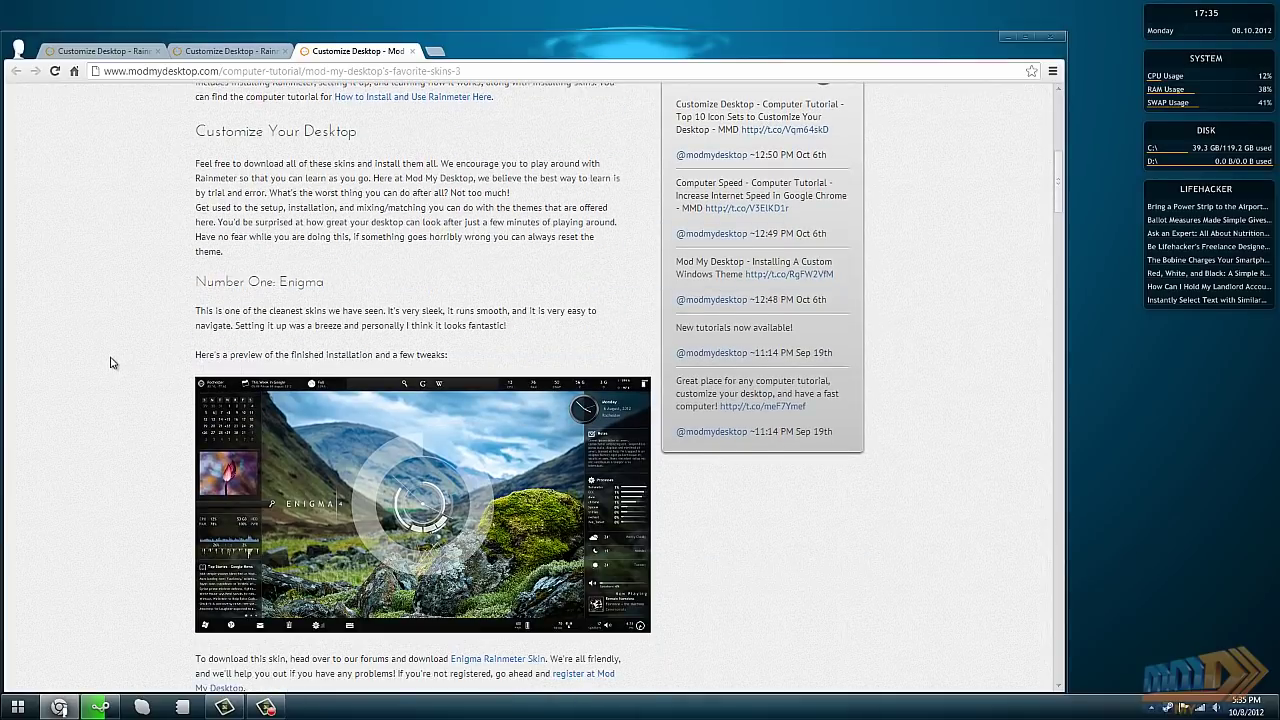
pyautogui.scroll(-2, 111, 362)
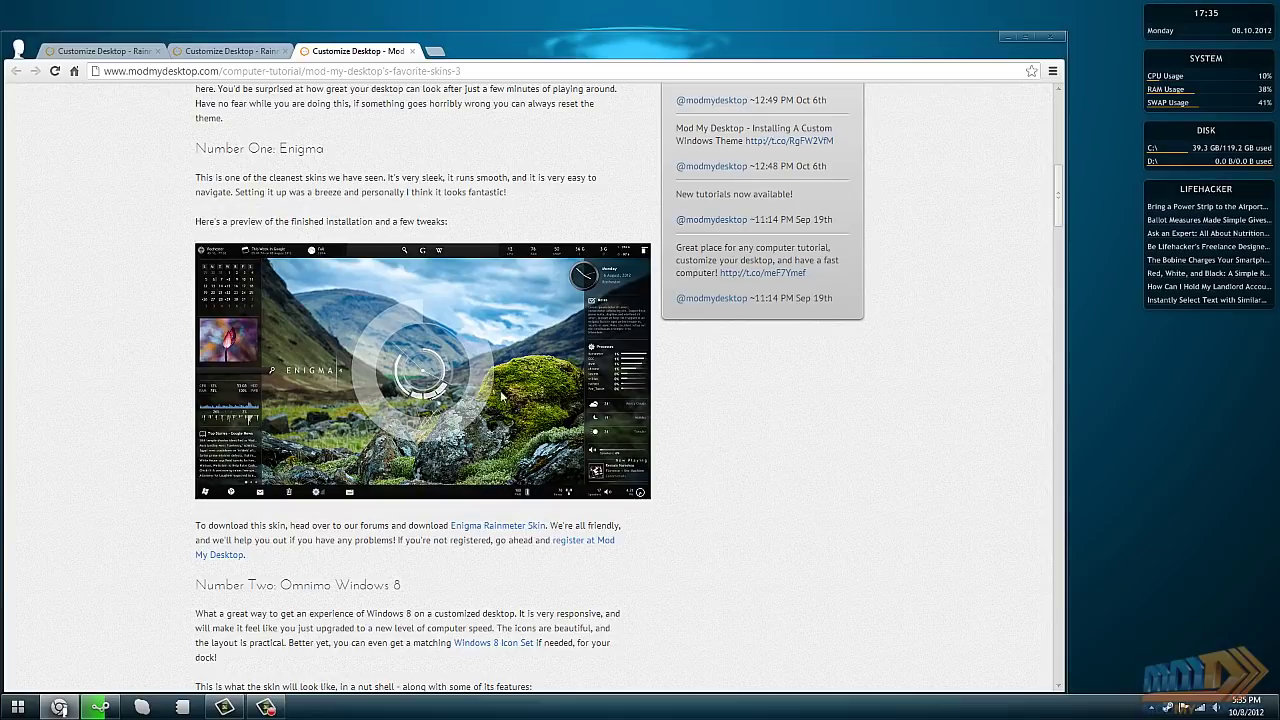
pyautogui.scroll(-10, 777, 457)
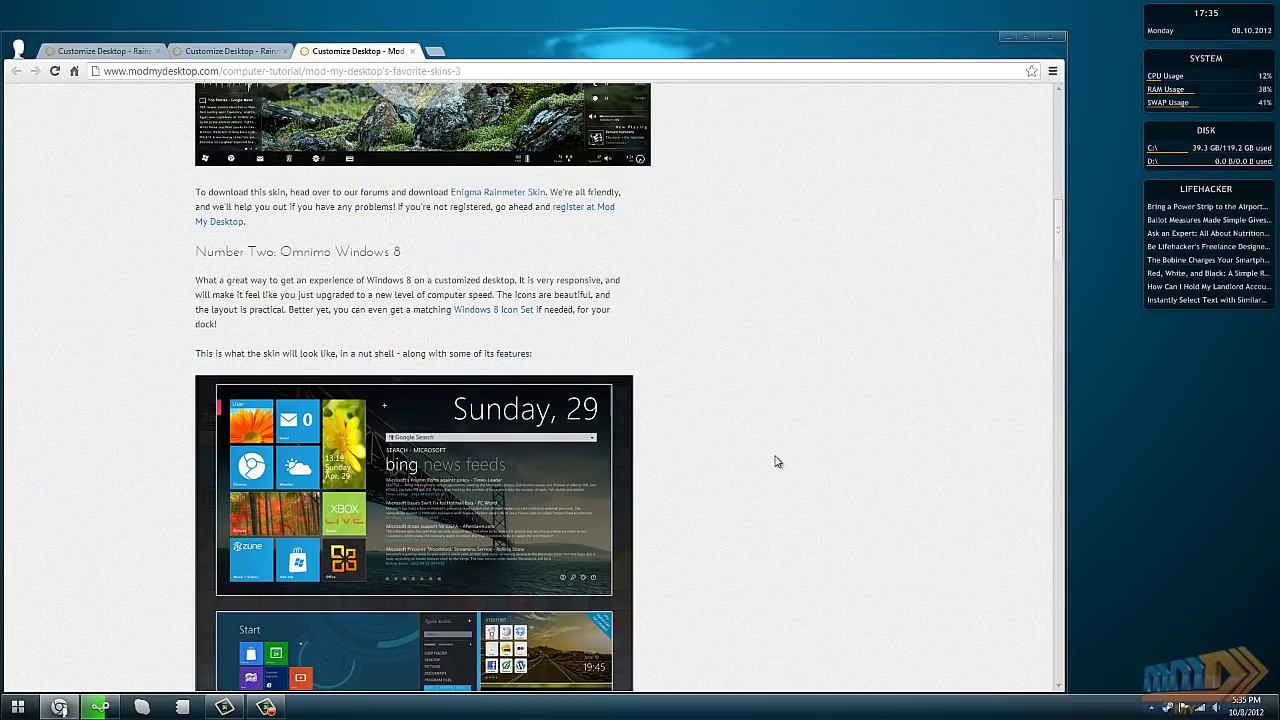
pyautogui.scroll(-15, 773, 461)
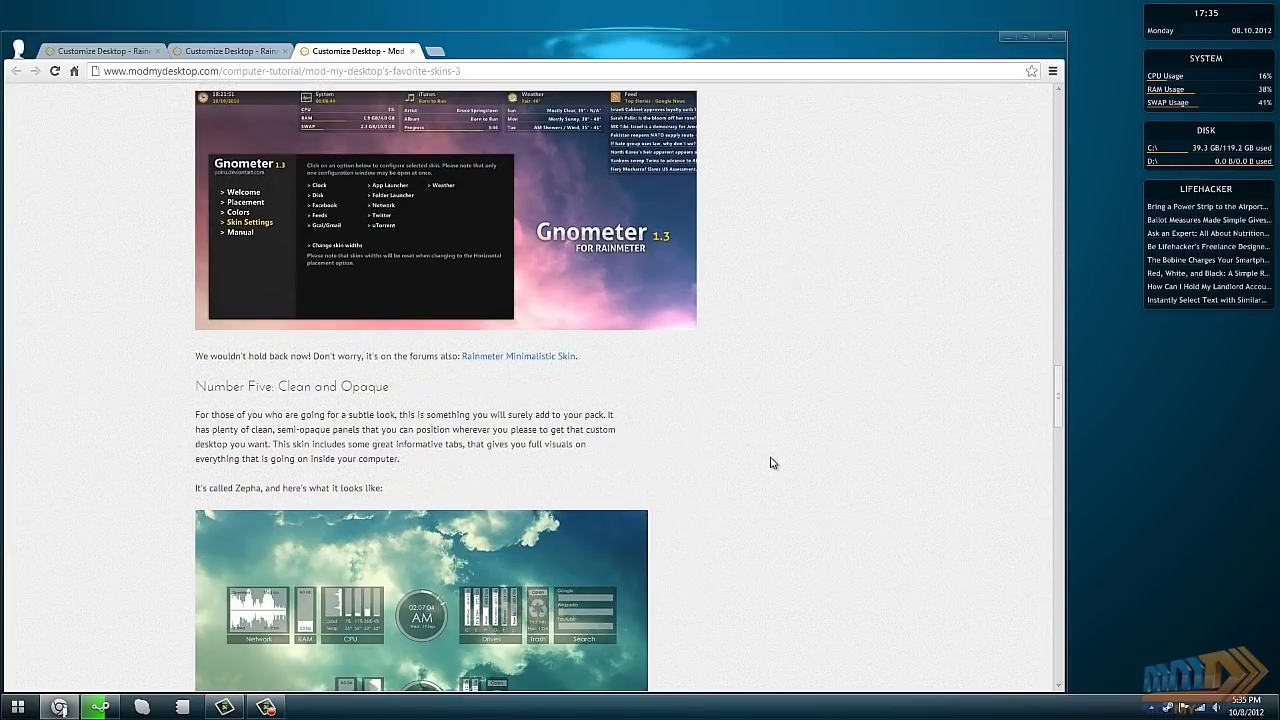
pyautogui.scroll(-8, 771, 466)
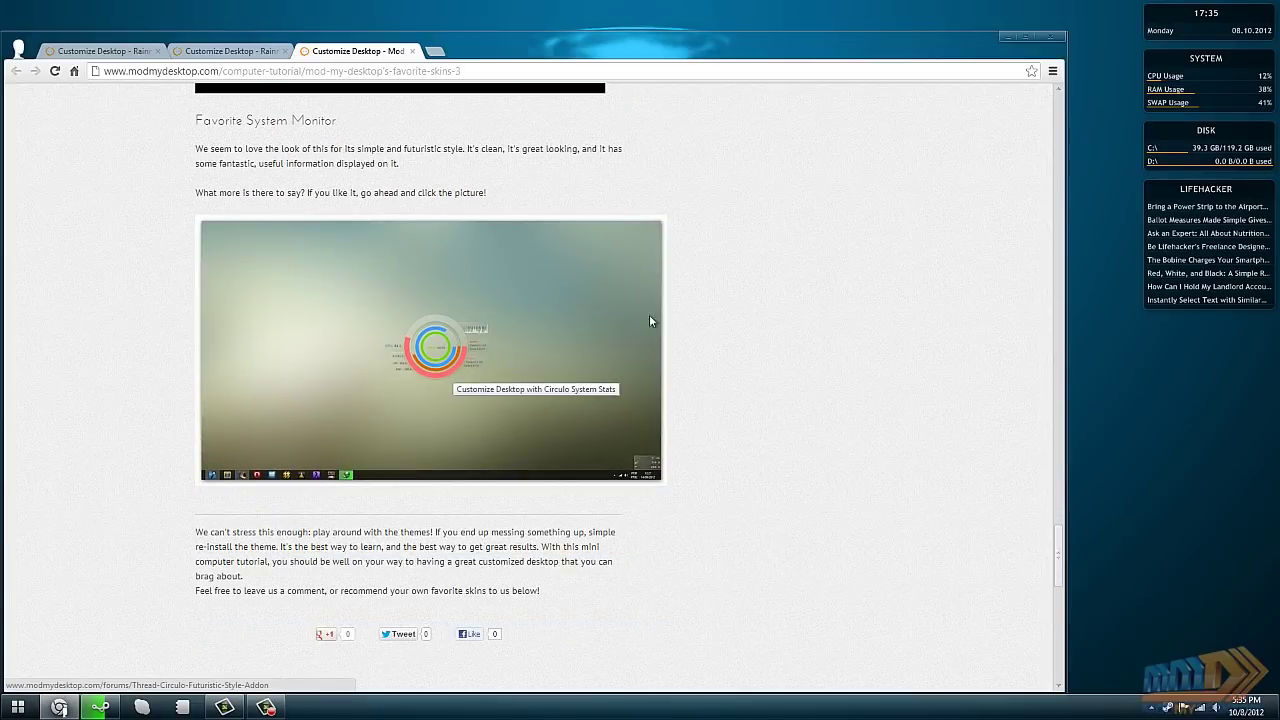
pyautogui.click(1008, 38)
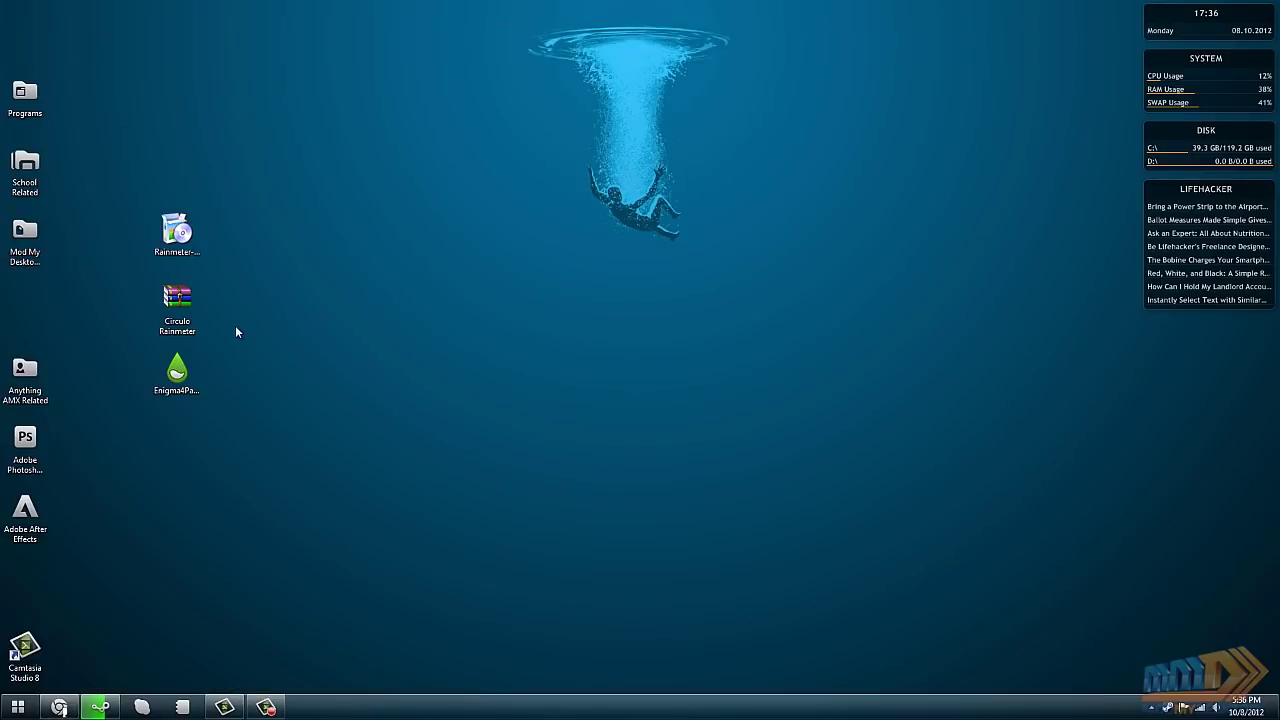
# Install the Enigma 4 Patch 1 skin package from the desktop with all components and its included layout applied
pyautogui.click(177, 376)
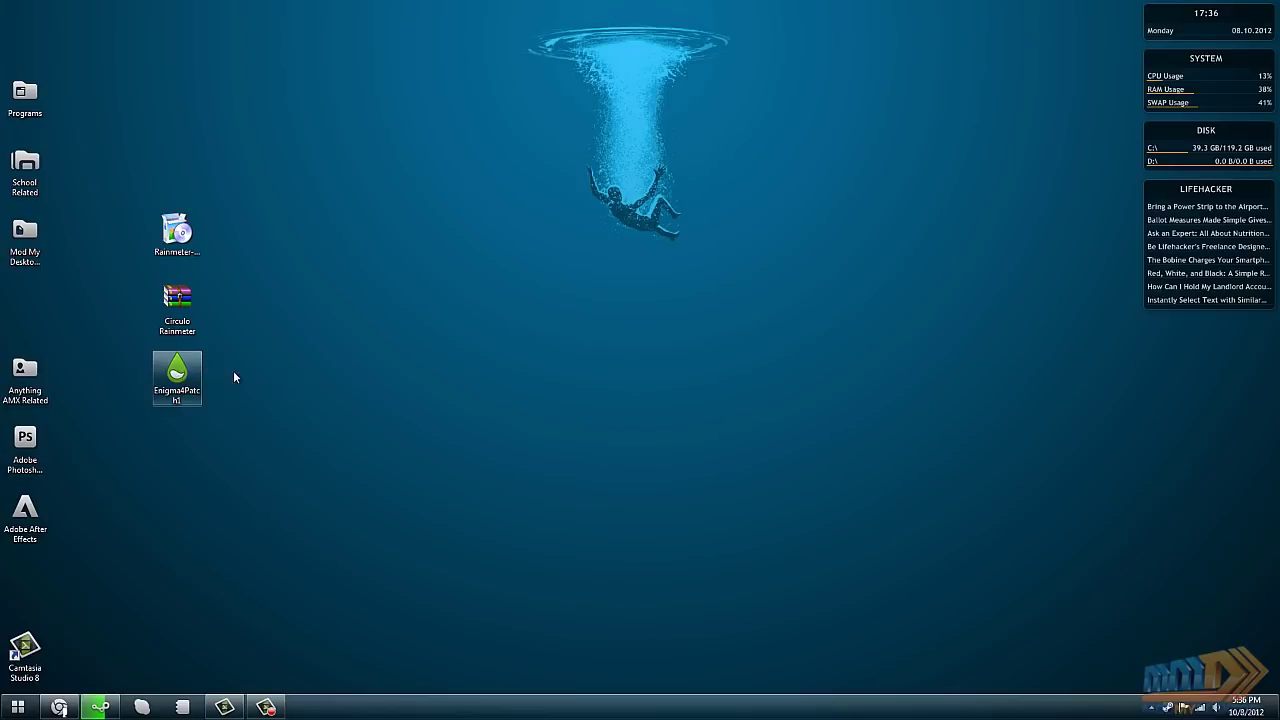
pyautogui.doubleClick(178, 377)
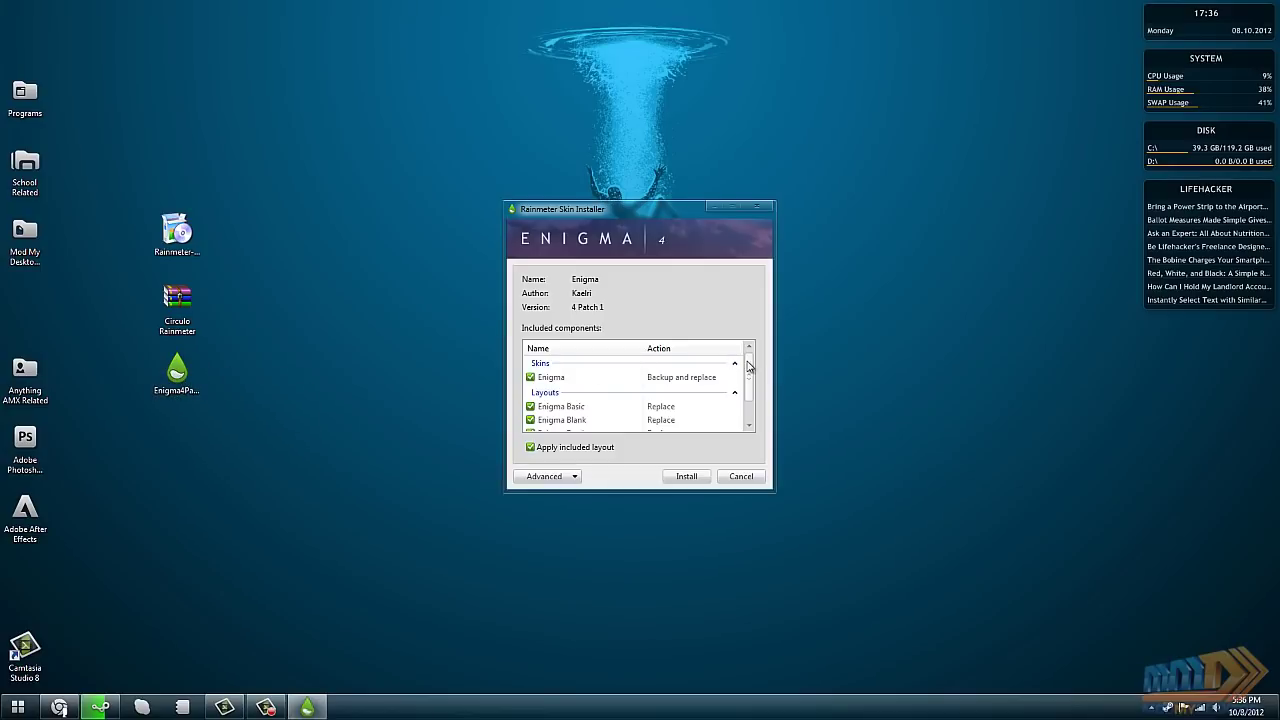
pyautogui.moveTo(750, 370); pyautogui.dragTo(752, 400)
pyautogui.click(684, 477)
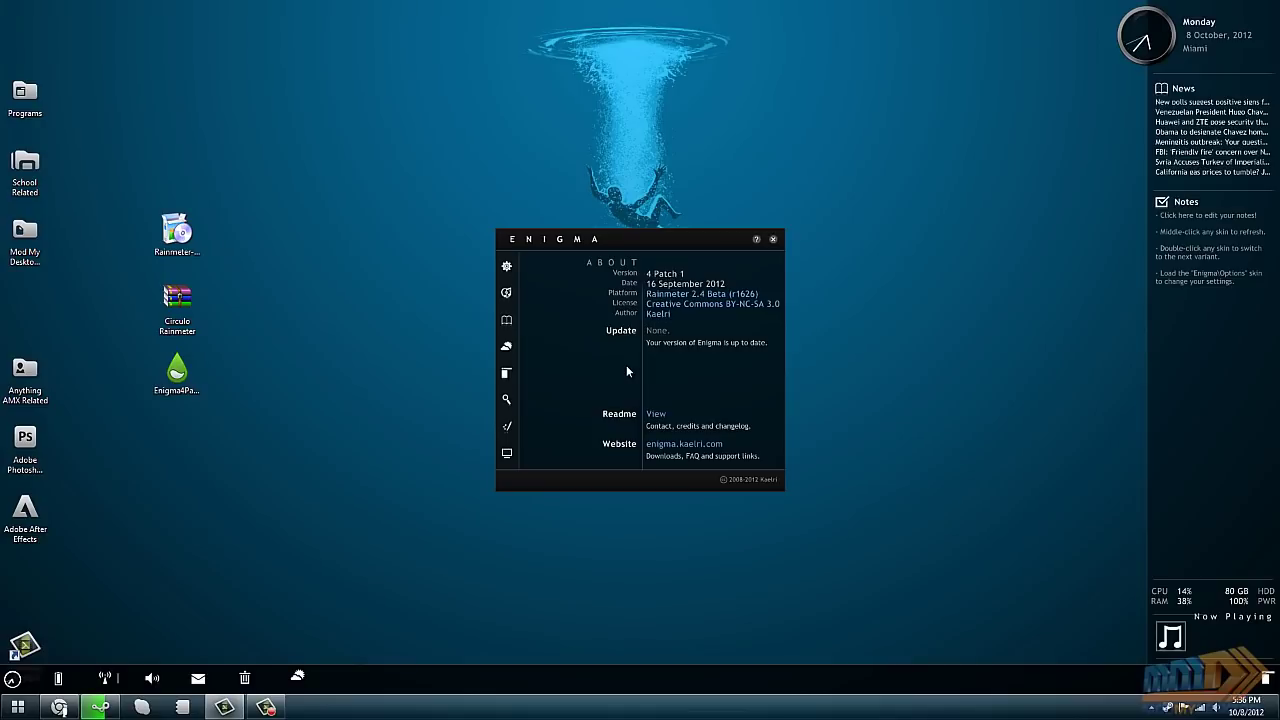
# Review the Feeds and World settings in the Enigma options and close the options window
pyautogui.click(507, 293)
pyautogui.click(506, 313)
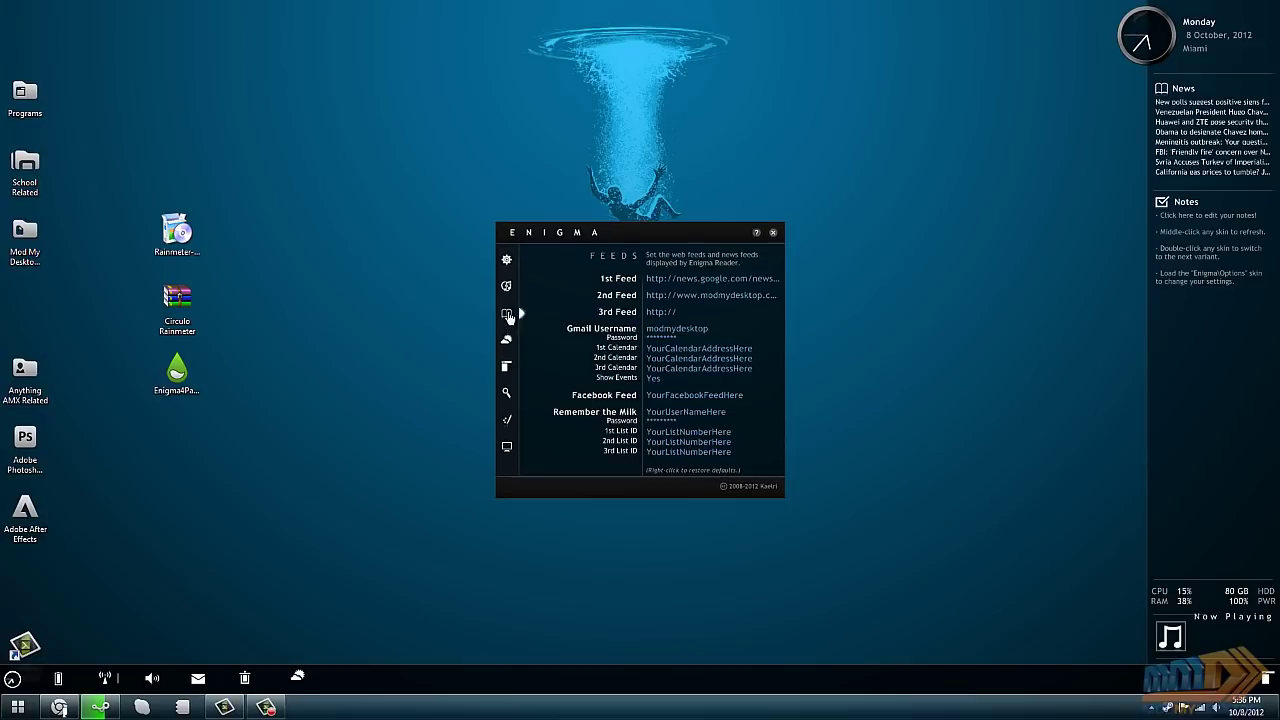
pyautogui.click(506, 343)
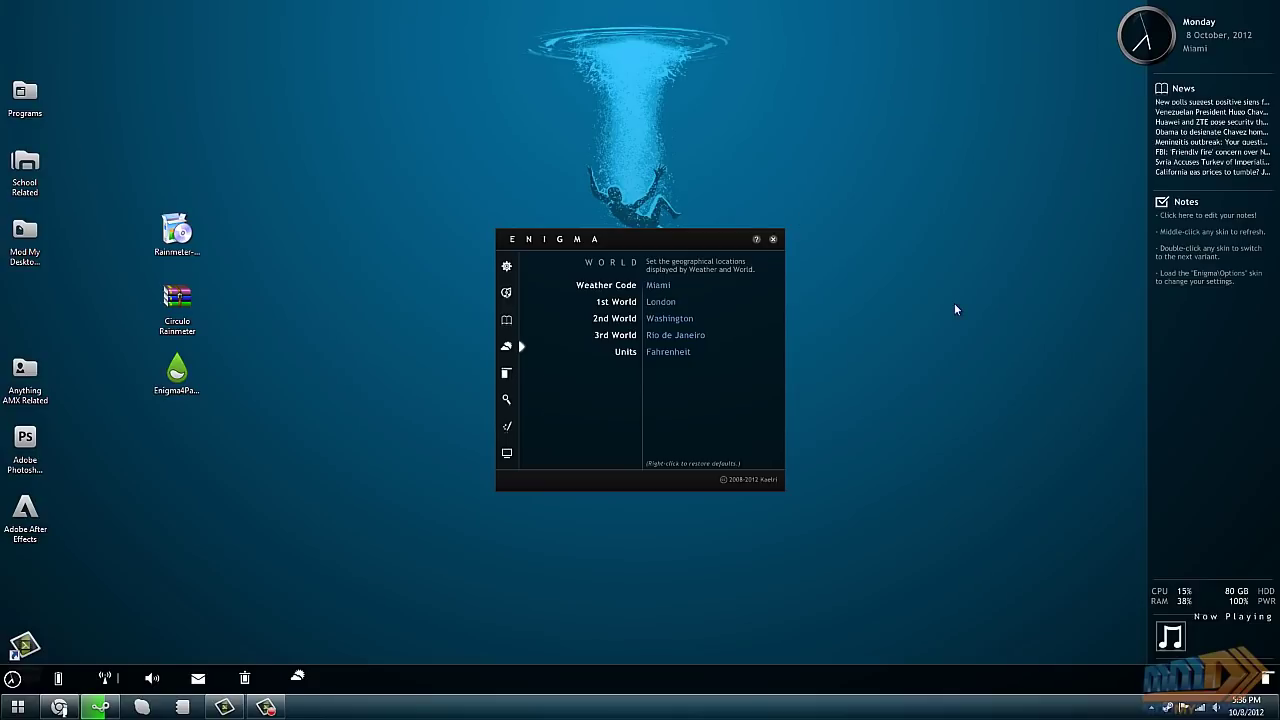
pyautogui.click(773, 240)
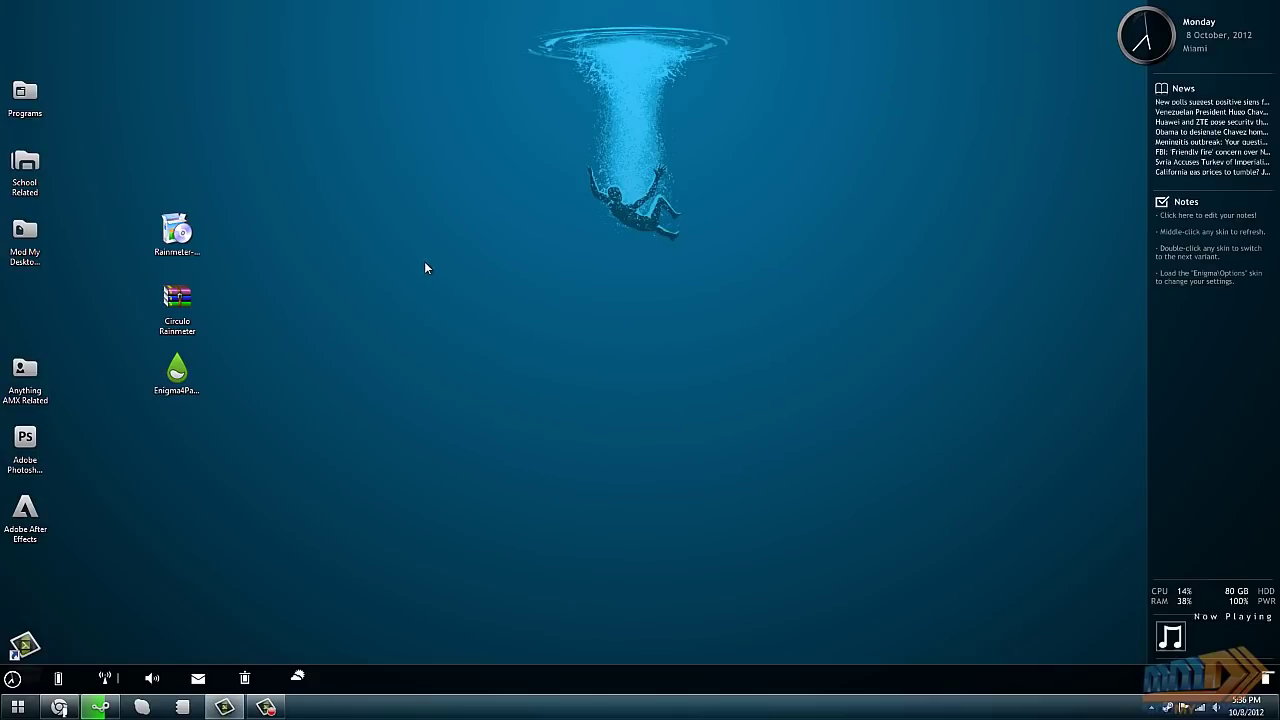
# Extract Circulo Rainmeter.rmskin from the Circulo Rainmeter archive to the desktop and close the archive
pyautogui.doubleClick(178, 310)
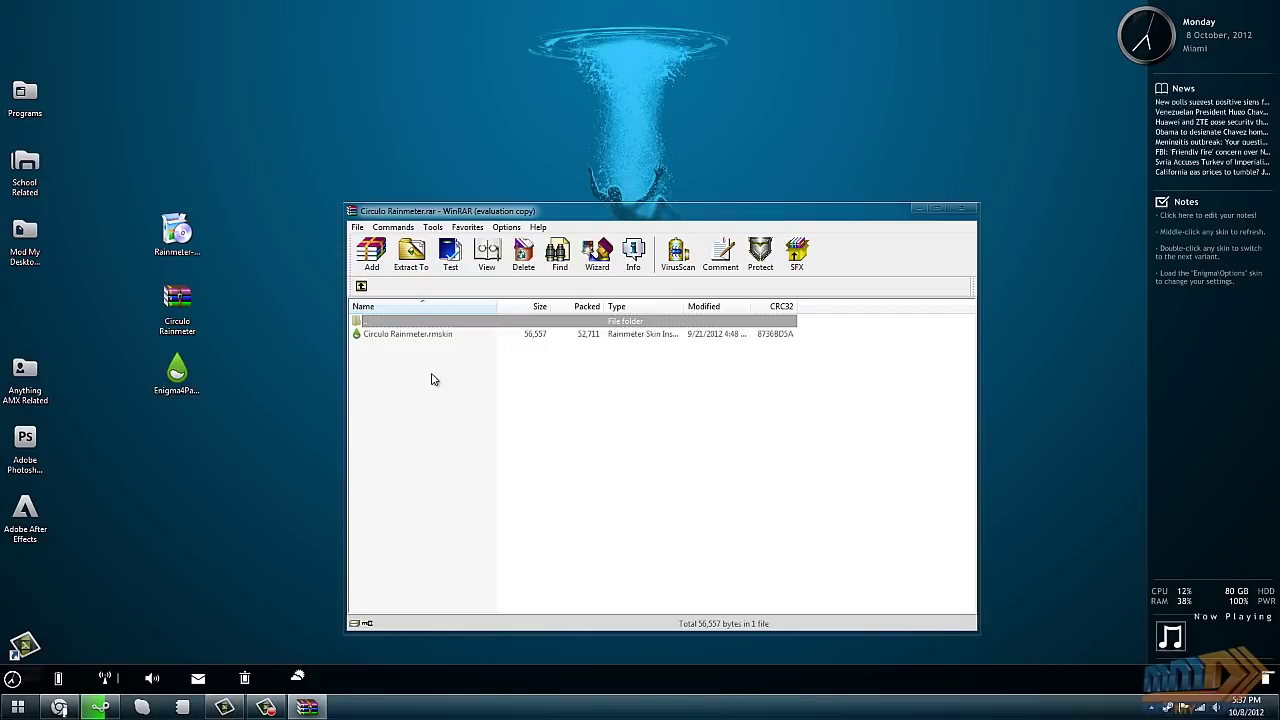
pyautogui.click(730, 432)
pyautogui.click(395, 336)
pyautogui.moveTo(379, 347); pyautogui.dragTo(178, 434)
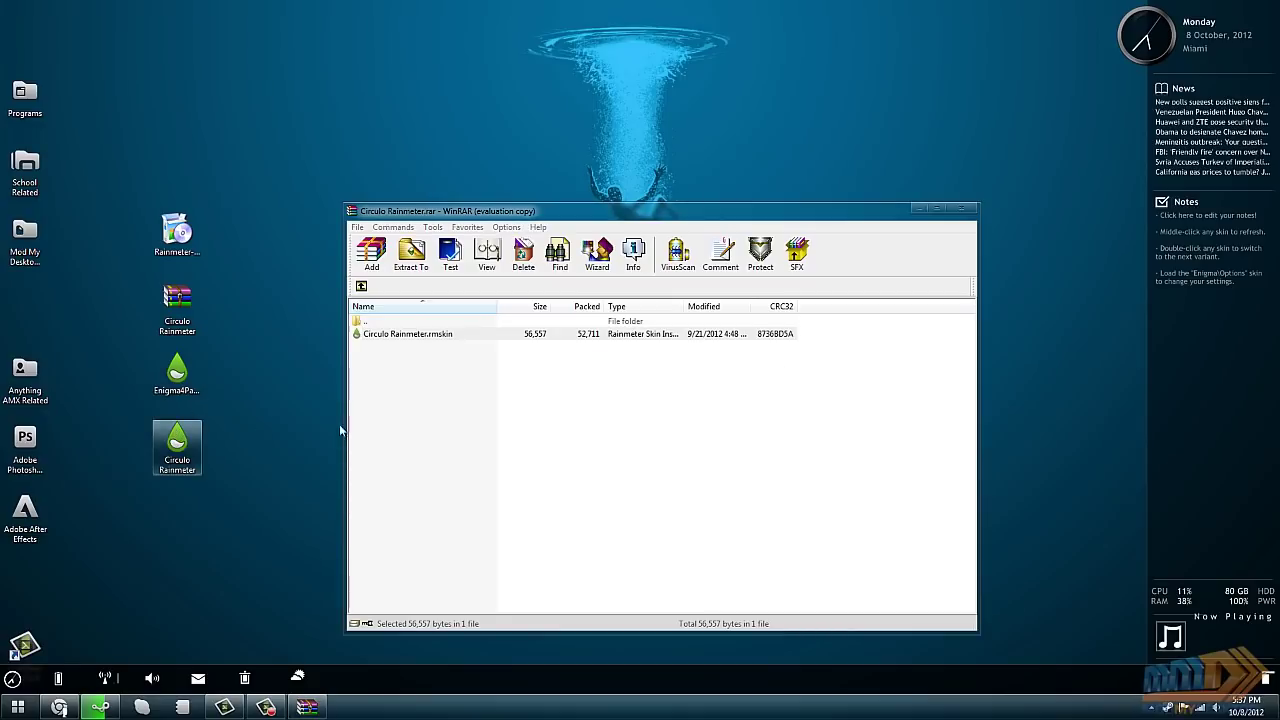
pyautogui.click(966, 209)
# Install the Circulo Meter skin from the extracted file with its included skins loaded
pyautogui.doubleClick(177, 447)
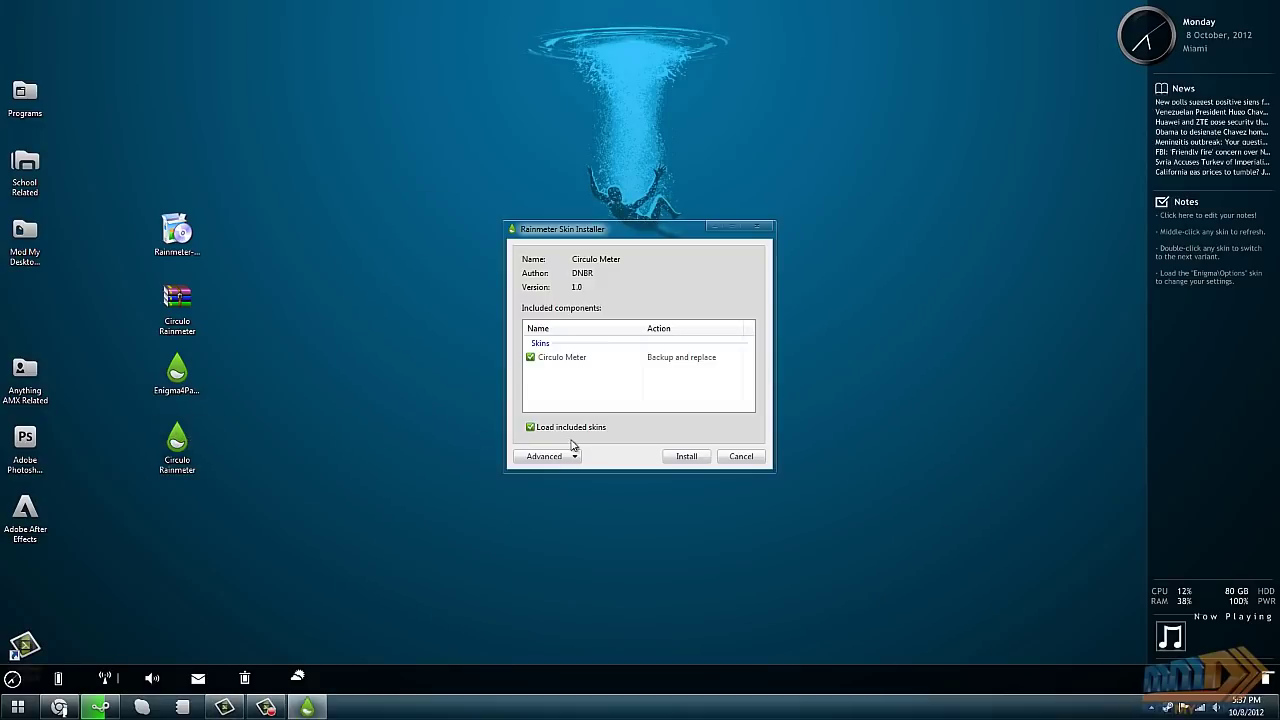
pyautogui.click(686, 456)
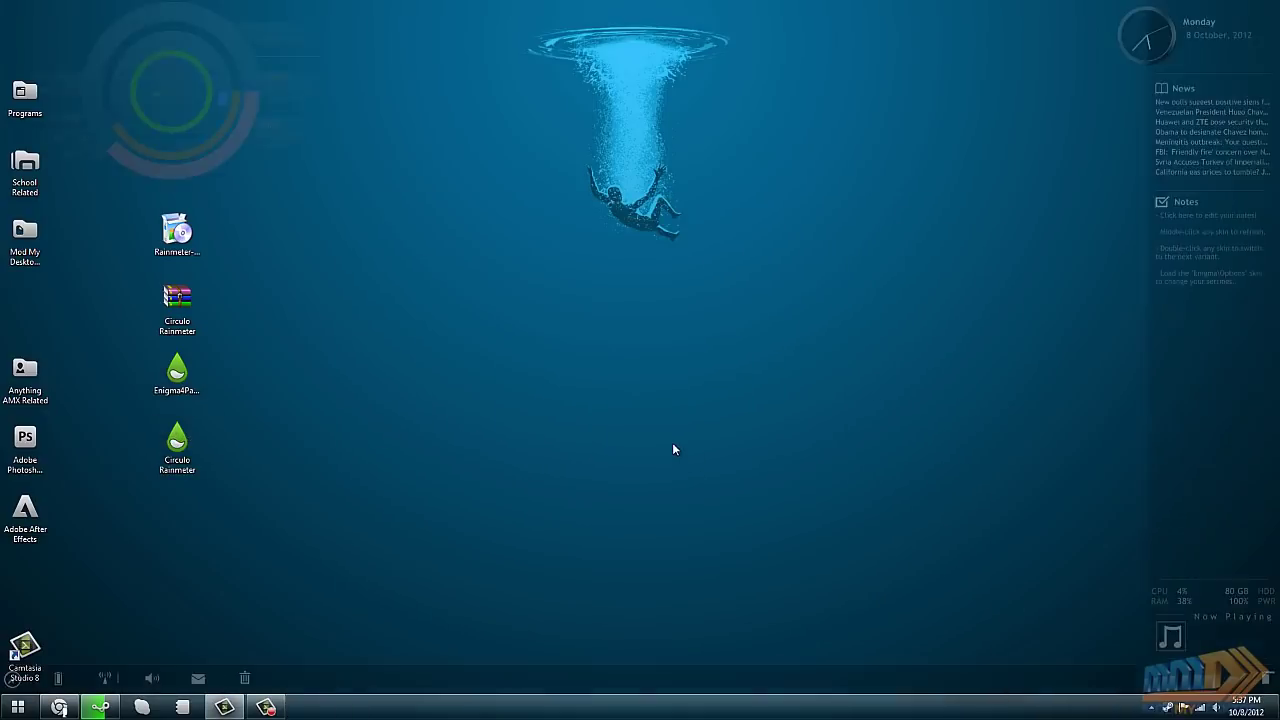
# Move the Circulo Meter skin to the middle of the desktop and unload it
pyautogui.moveTo(181, 21); pyautogui.dragTo(634, 312)
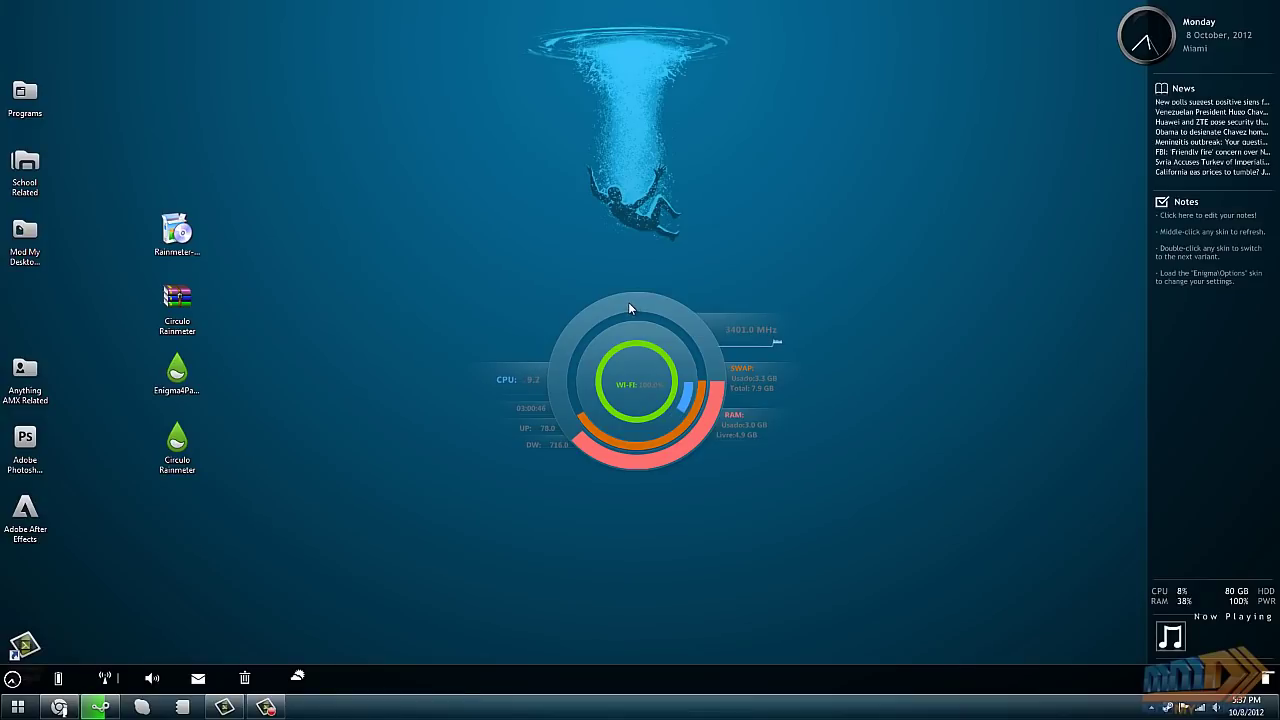
pyautogui.rightClick(628, 302)
pyautogui.click(693, 455)
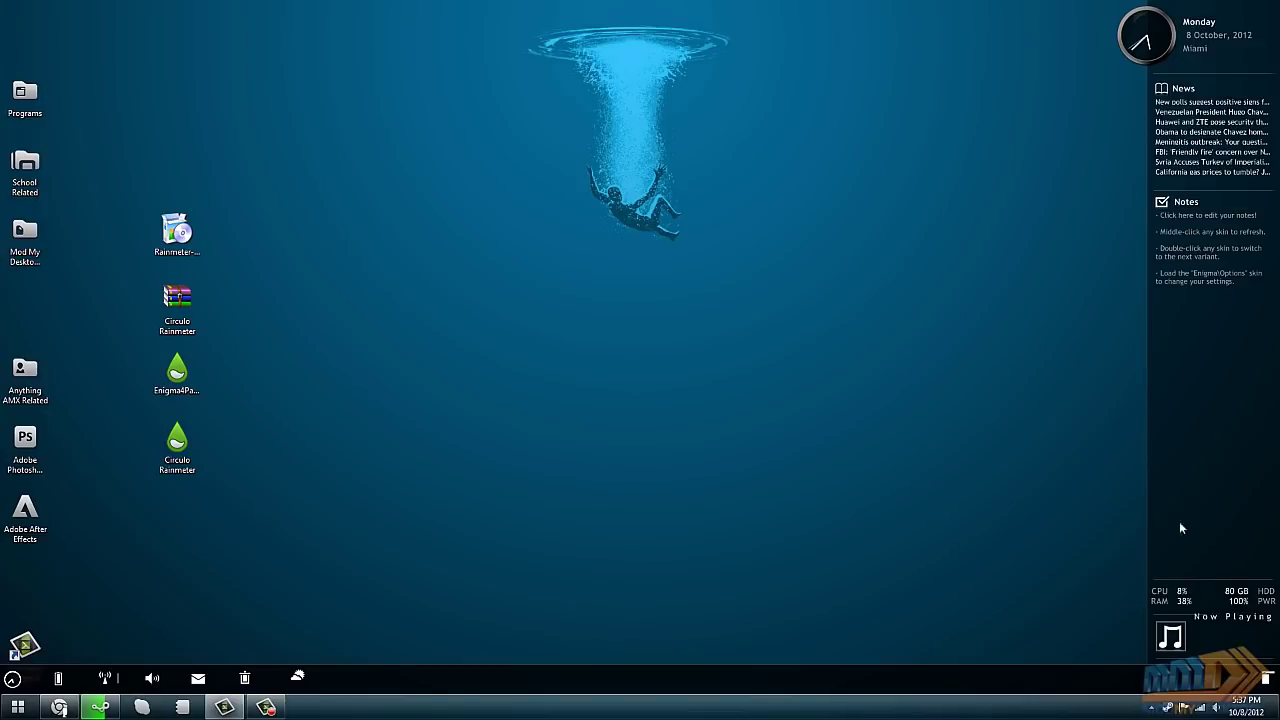
# Move the Enigma System skin up beneath the Notes skin and switch it to the System-Graph.ini variant
pyautogui.moveTo(1189, 600); pyautogui.dragTo(1188, 340)
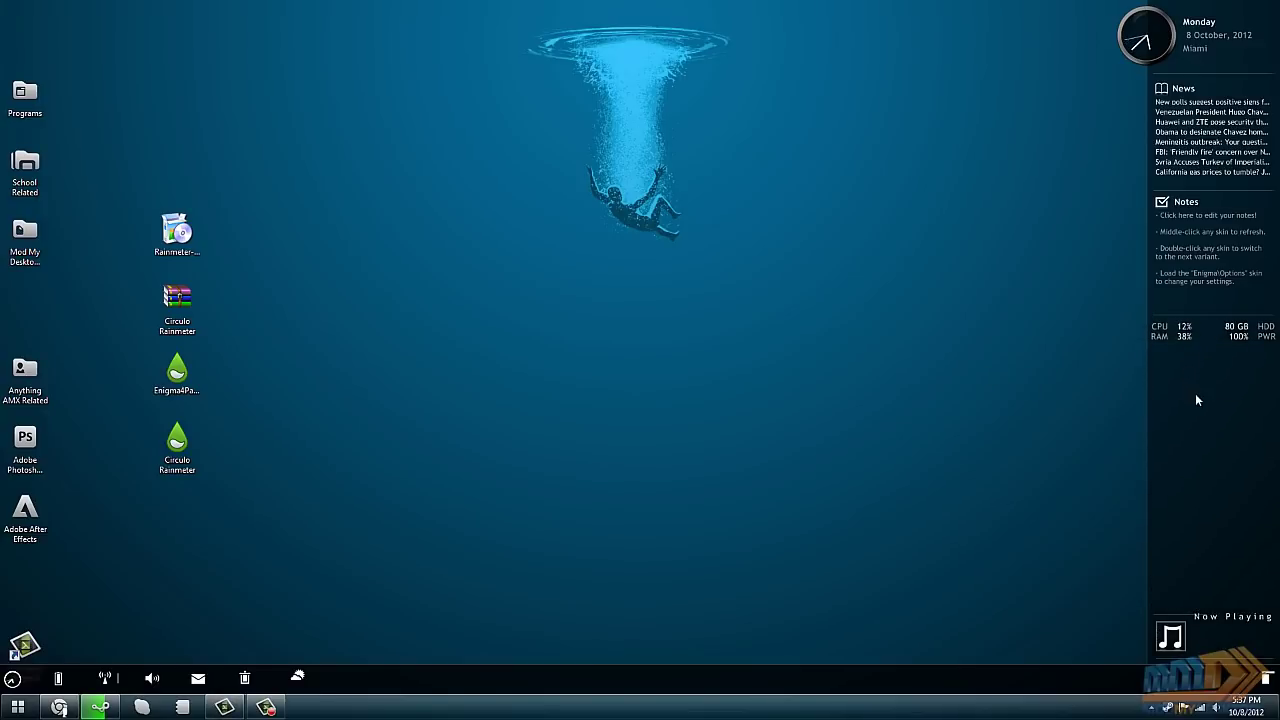
pyautogui.rightClick(1183, 334)
pyautogui.moveTo(1181, 362)
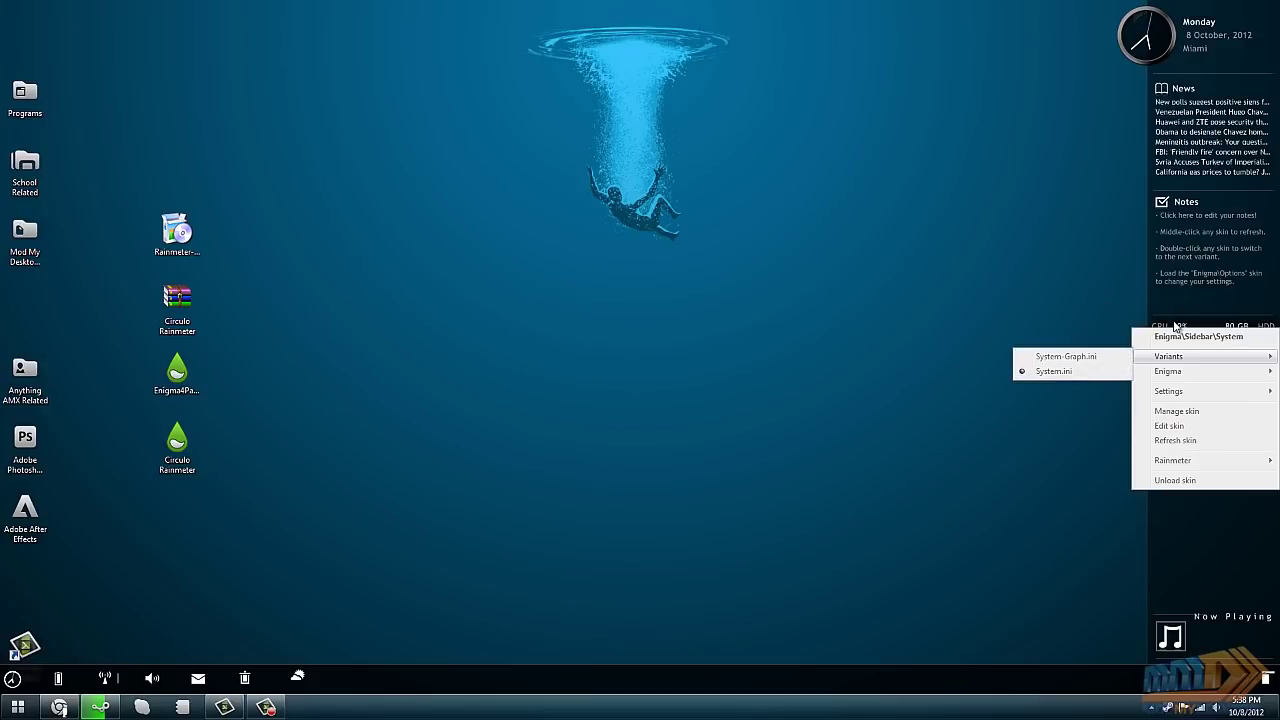
pyautogui.click(1108, 358)
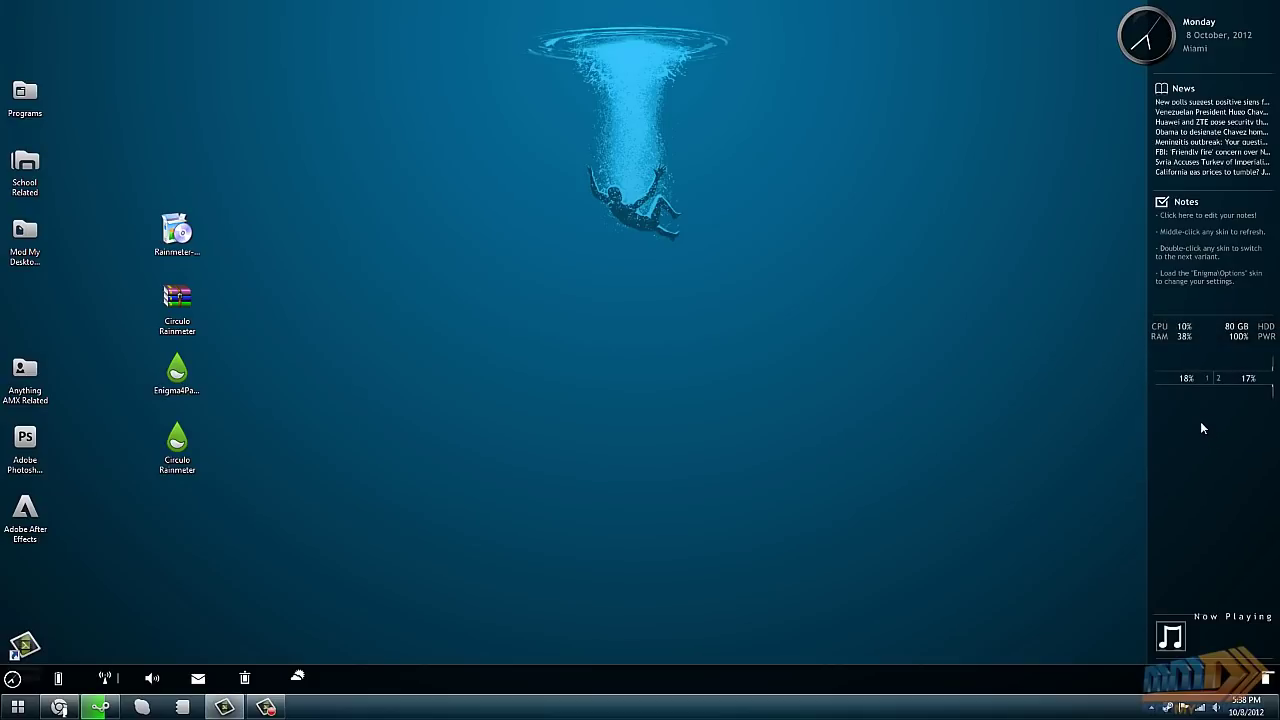
# Load the meter.ini variant of the installed Circulo Meter skin onto the desktop
pyautogui.rightClick(1182, 478)
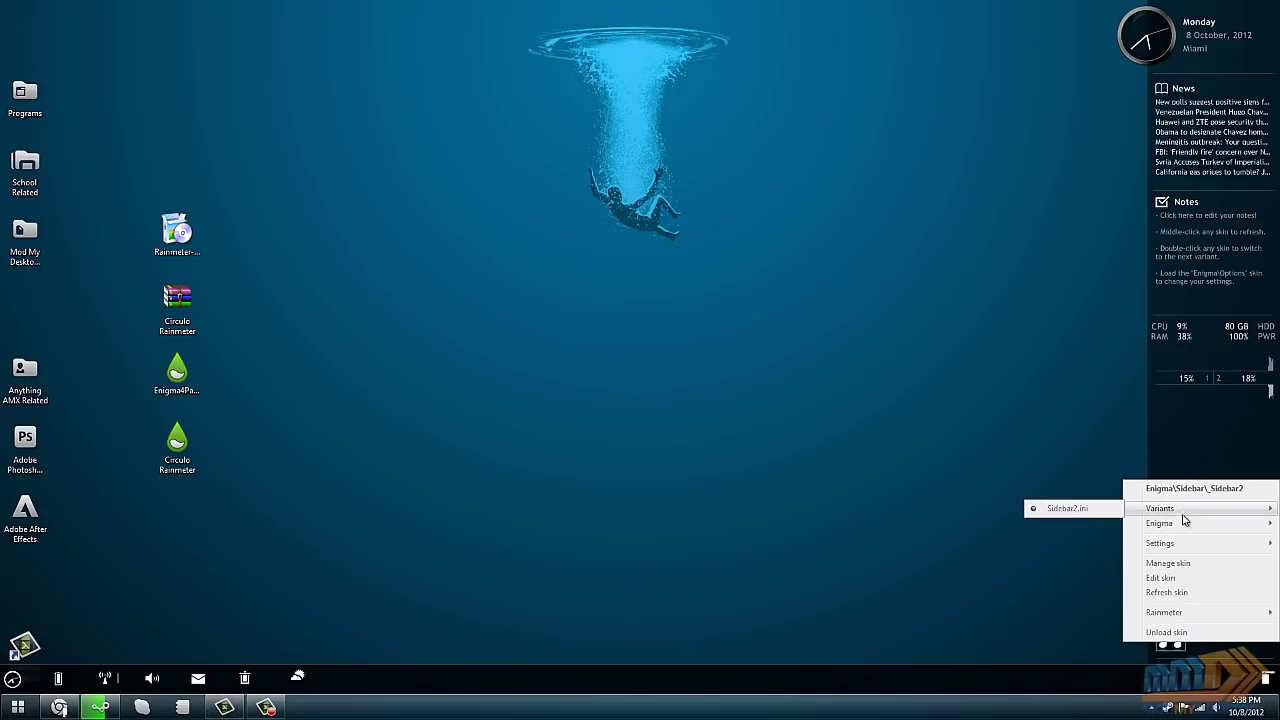
pyautogui.moveTo(1185, 528)
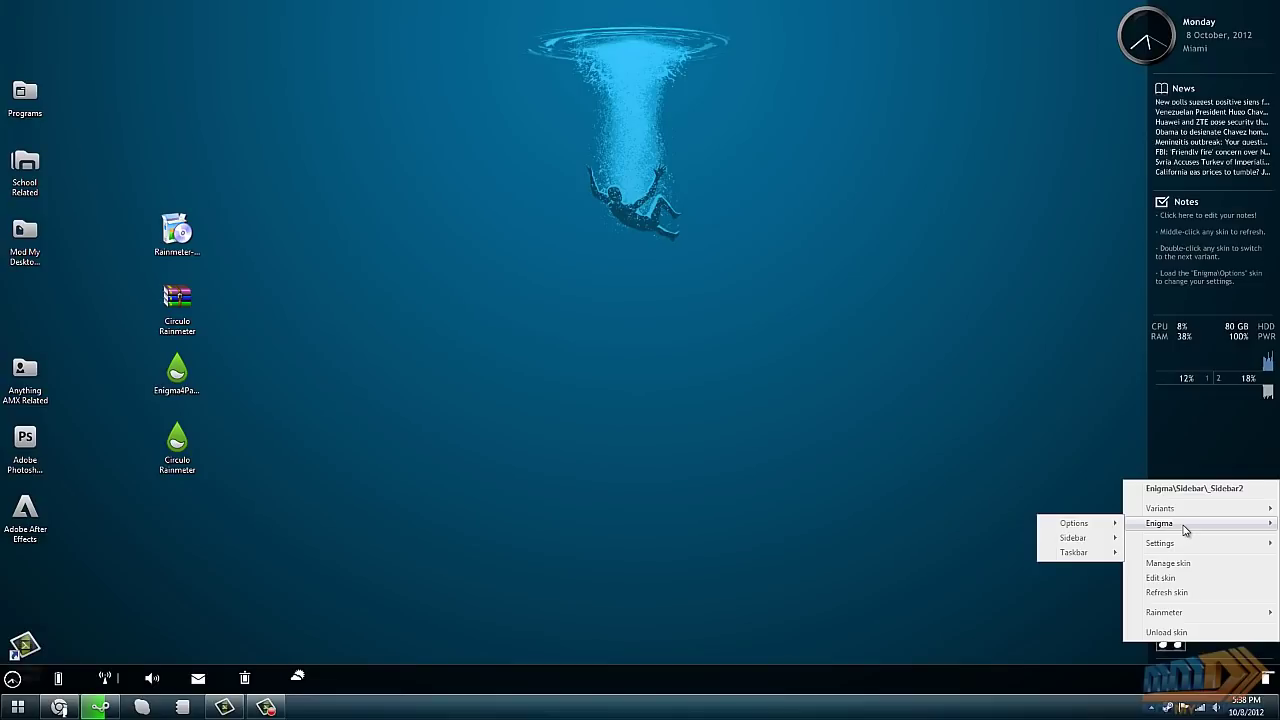
pyautogui.moveTo(1166, 616)
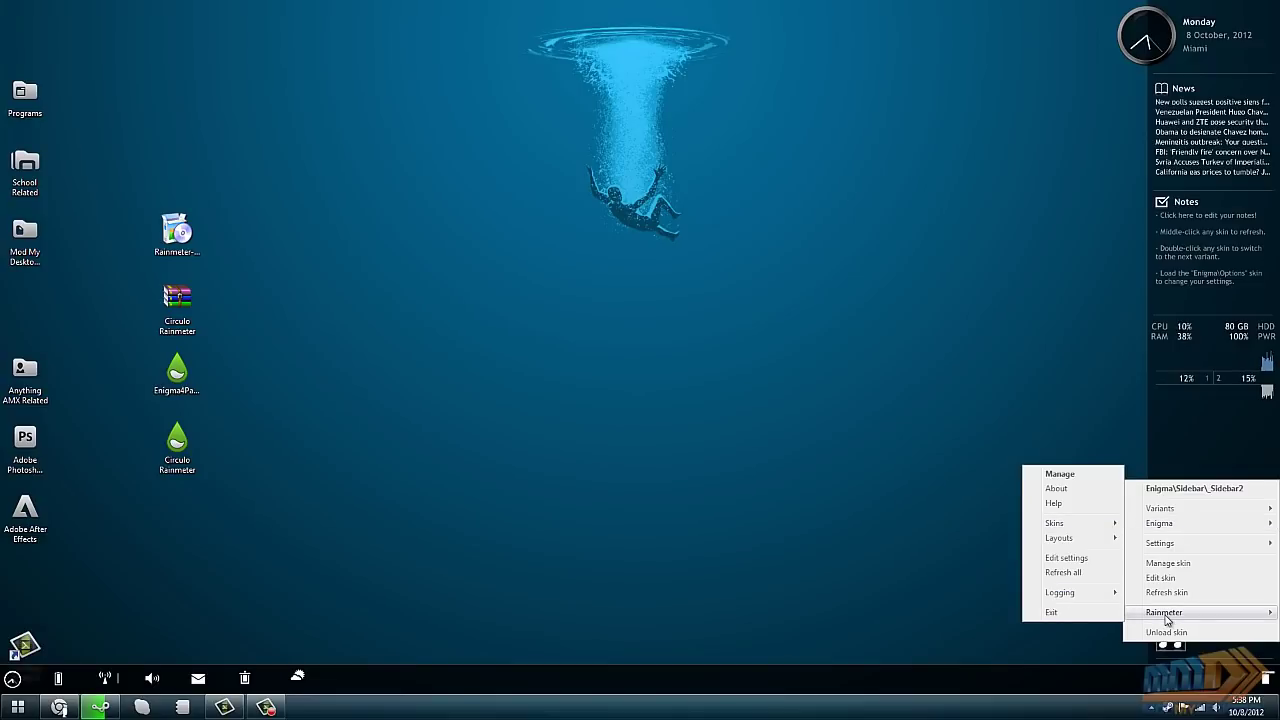
pyautogui.moveTo(1072, 527)
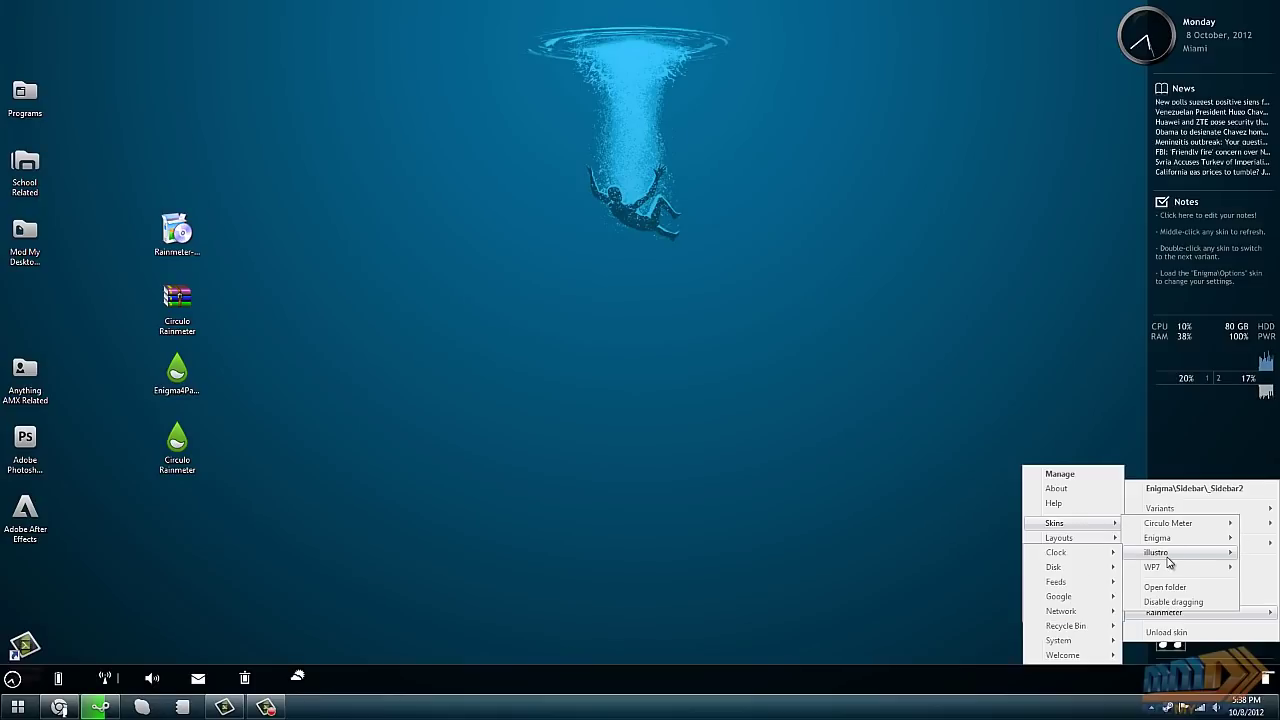
pyautogui.moveTo(1168, 556)
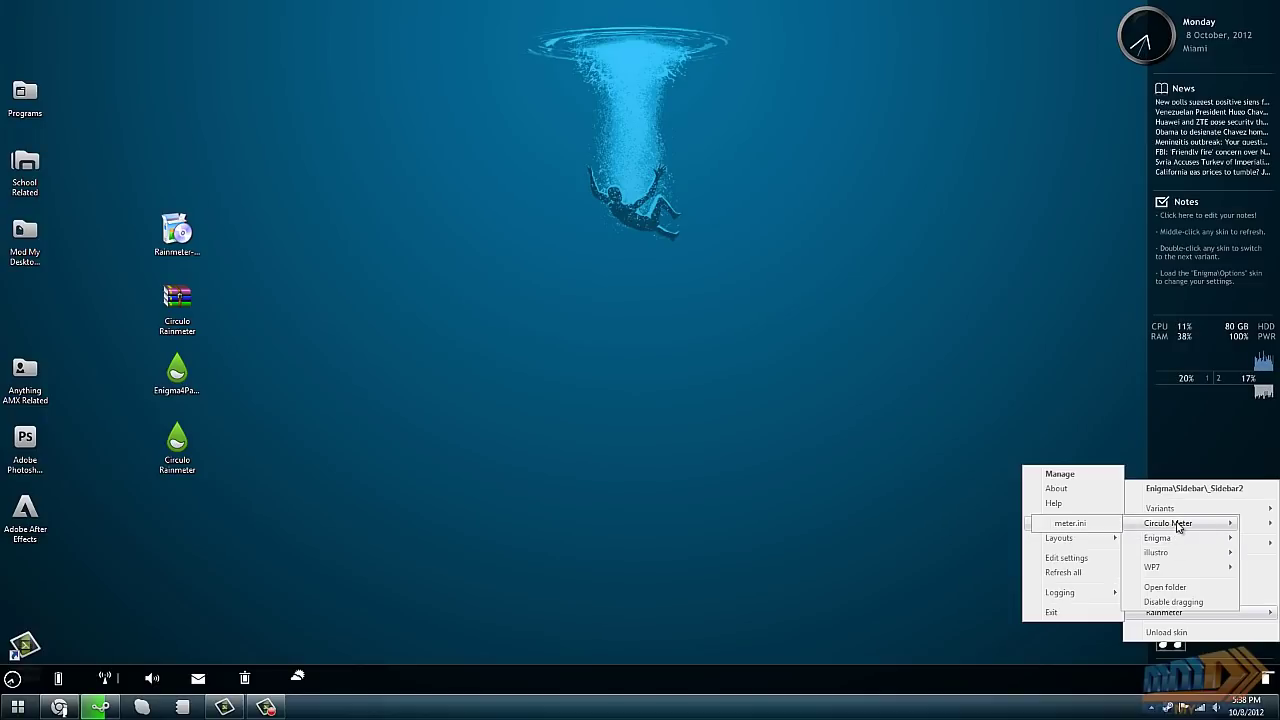
pyautogui.click(1092, 527)
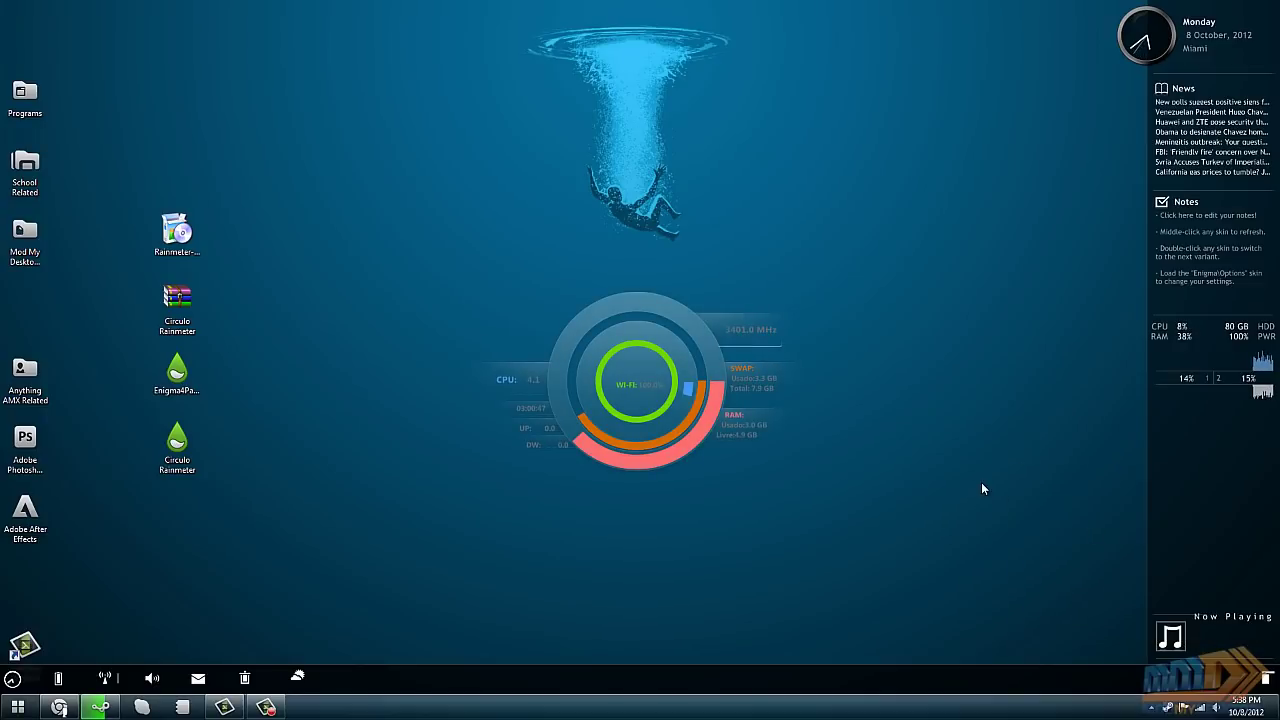
# Shift the Circulo Meter skin a little to the right on the desktop and unload it
pyautogui.moveTo(655, 308); pyautogui.dragTo(759, 302)
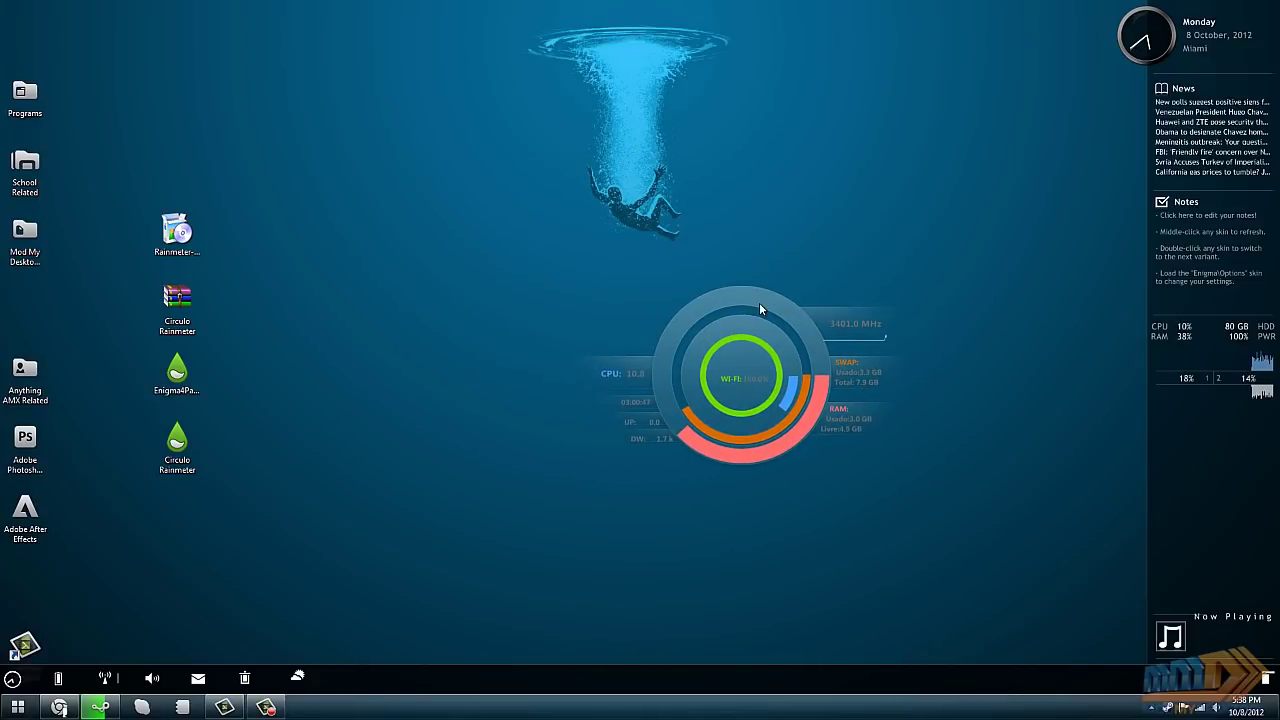
pyautogui.rightClick(759, 302)
pyautogui.click(815, 455)
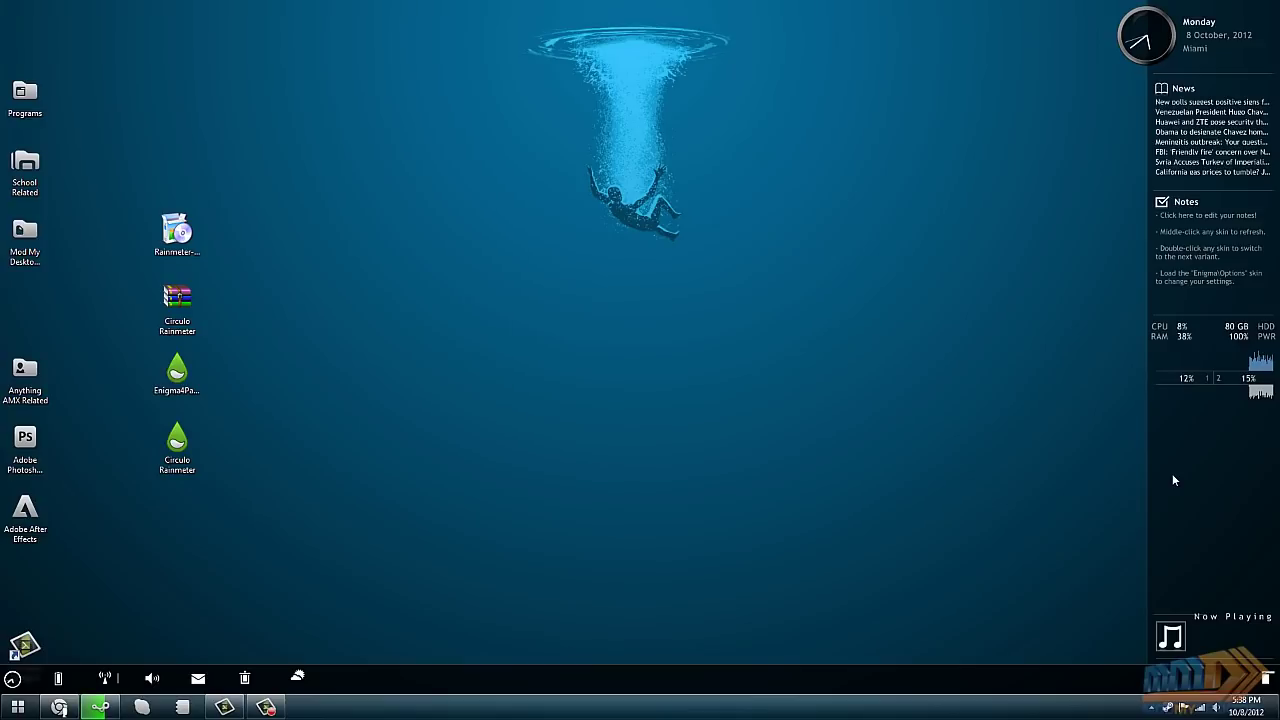
# Open the Manage Rainmeter window, load the saved MyEnigma layout and close the window
pyautogui.click(1152, 708)
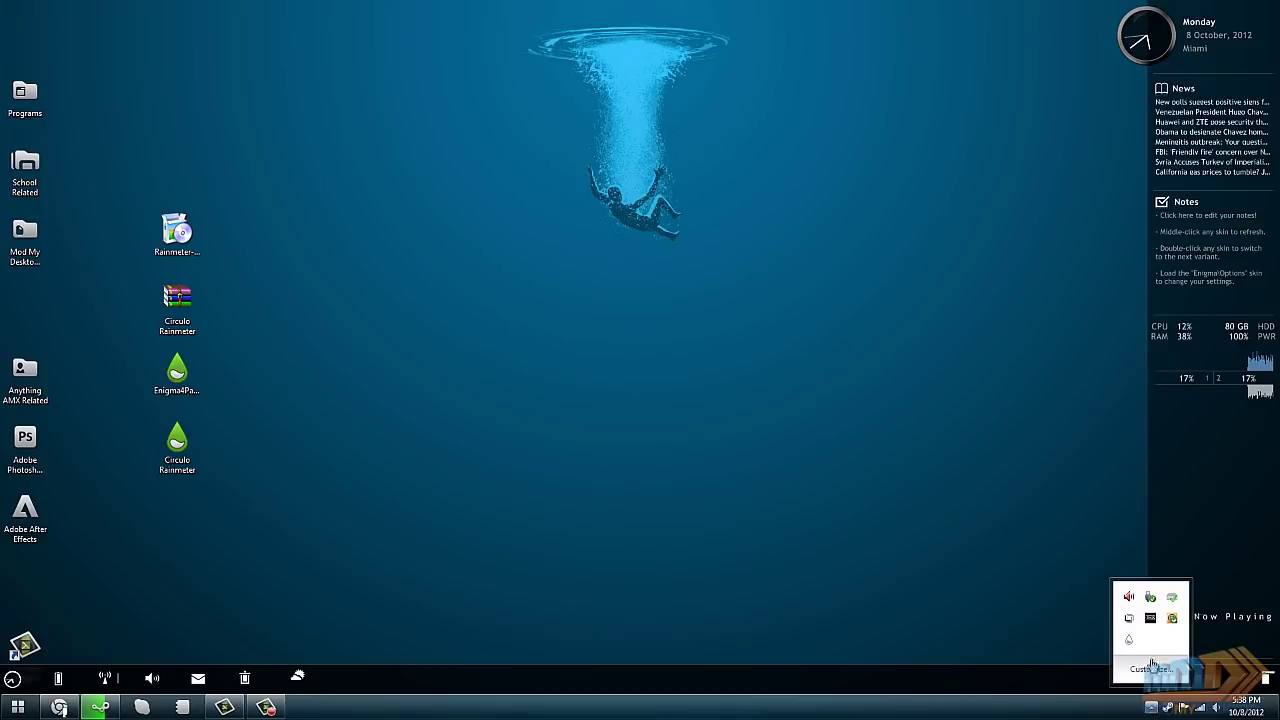
pyautogui.rightClick(1127, 640)
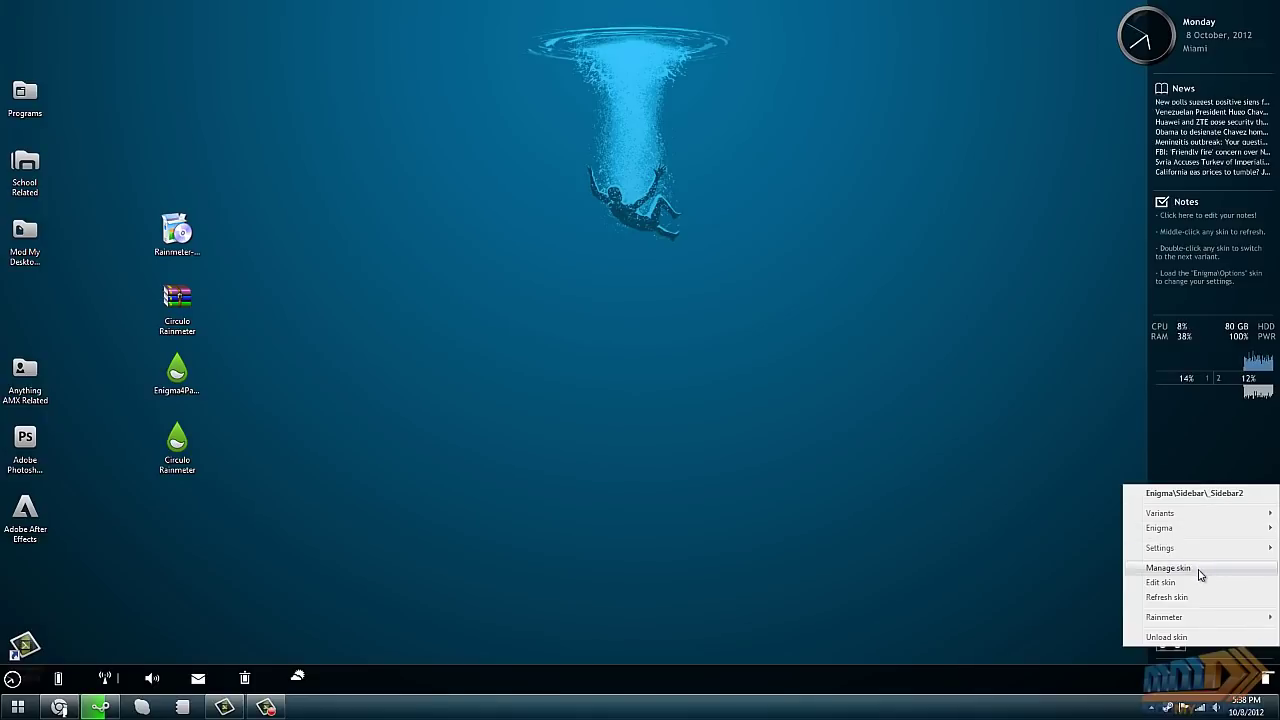
pyautogui.click(1168, 568)
pyautogui.click(500, 196)
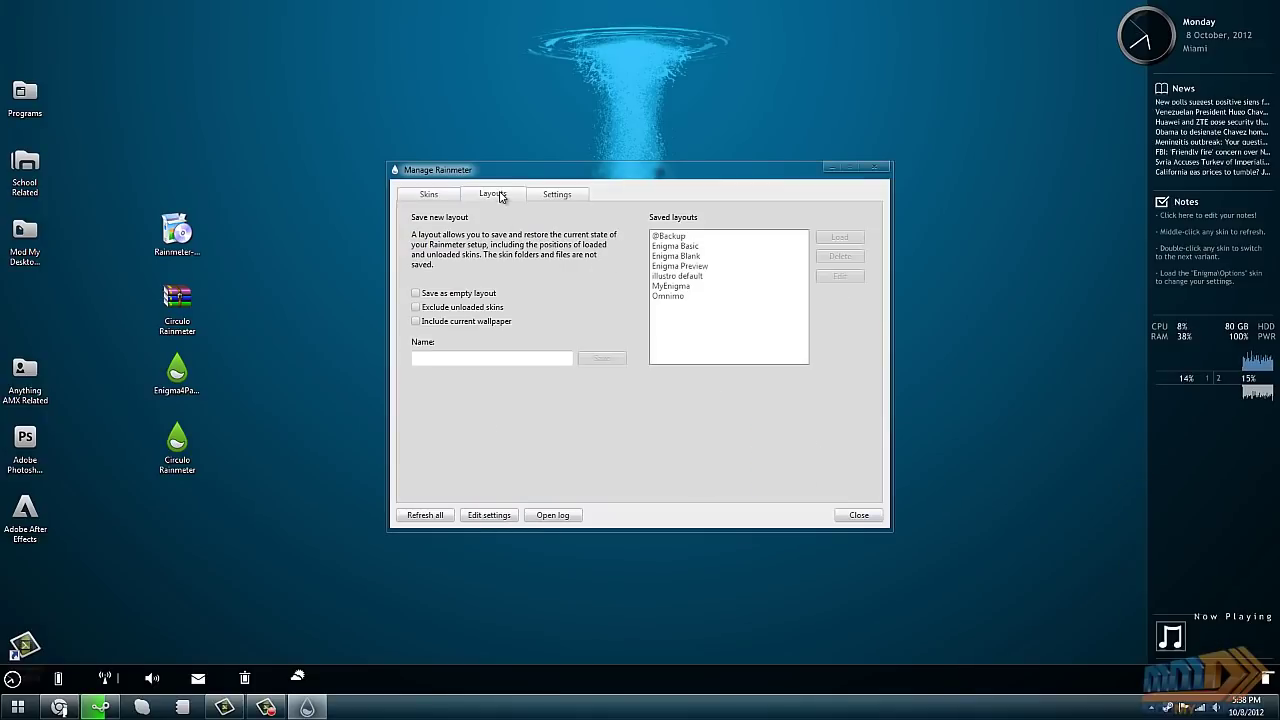
pyautogui.click(686, 288)
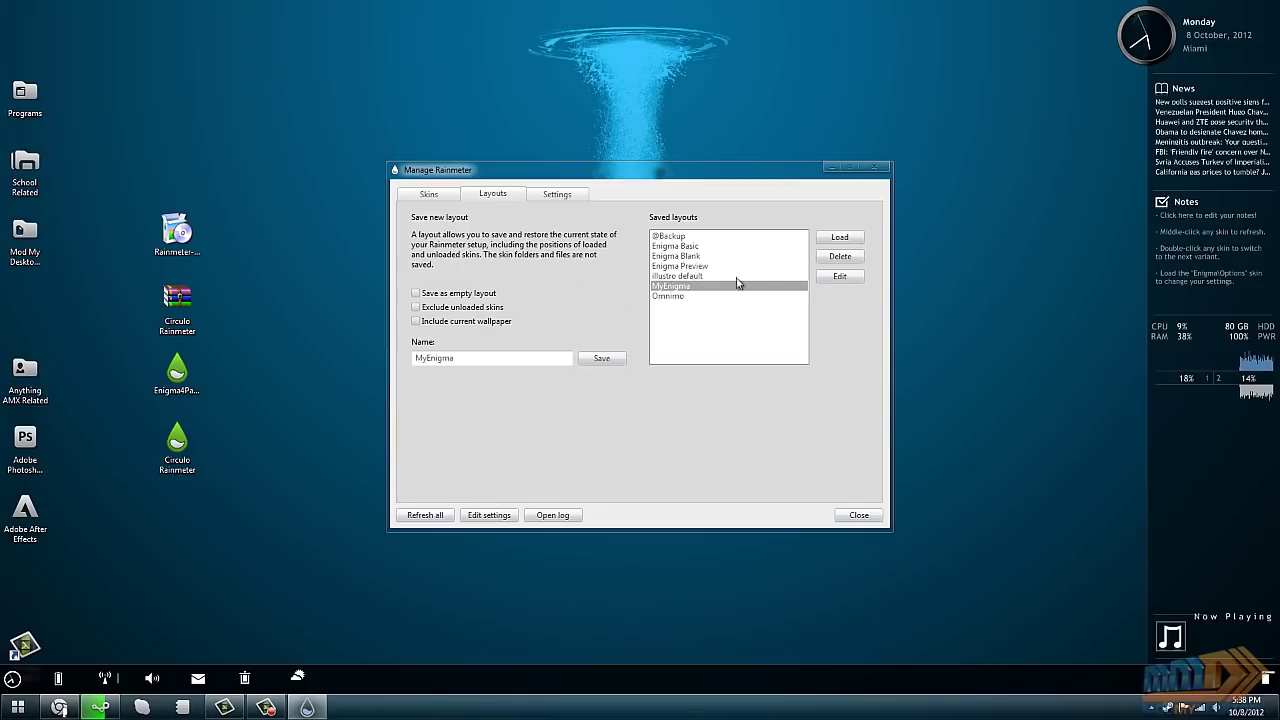
pyautogui.click(841, 240)
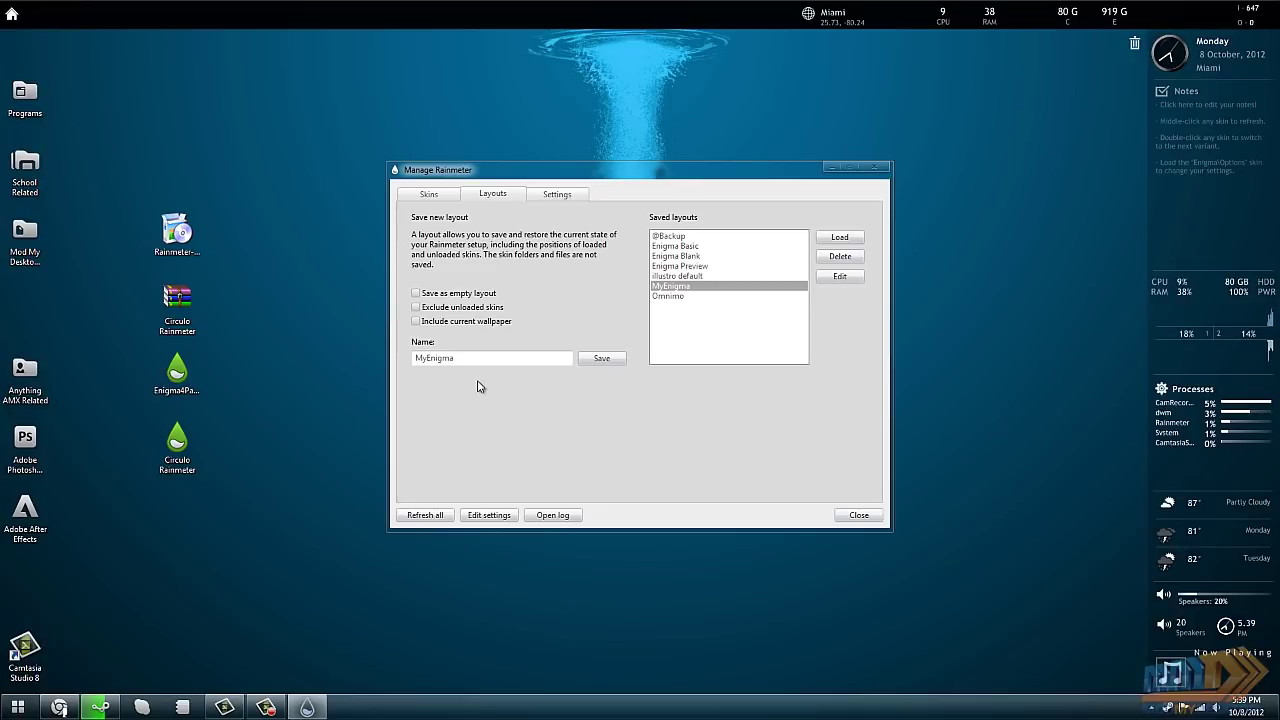
pyautogui.click(874, 168)
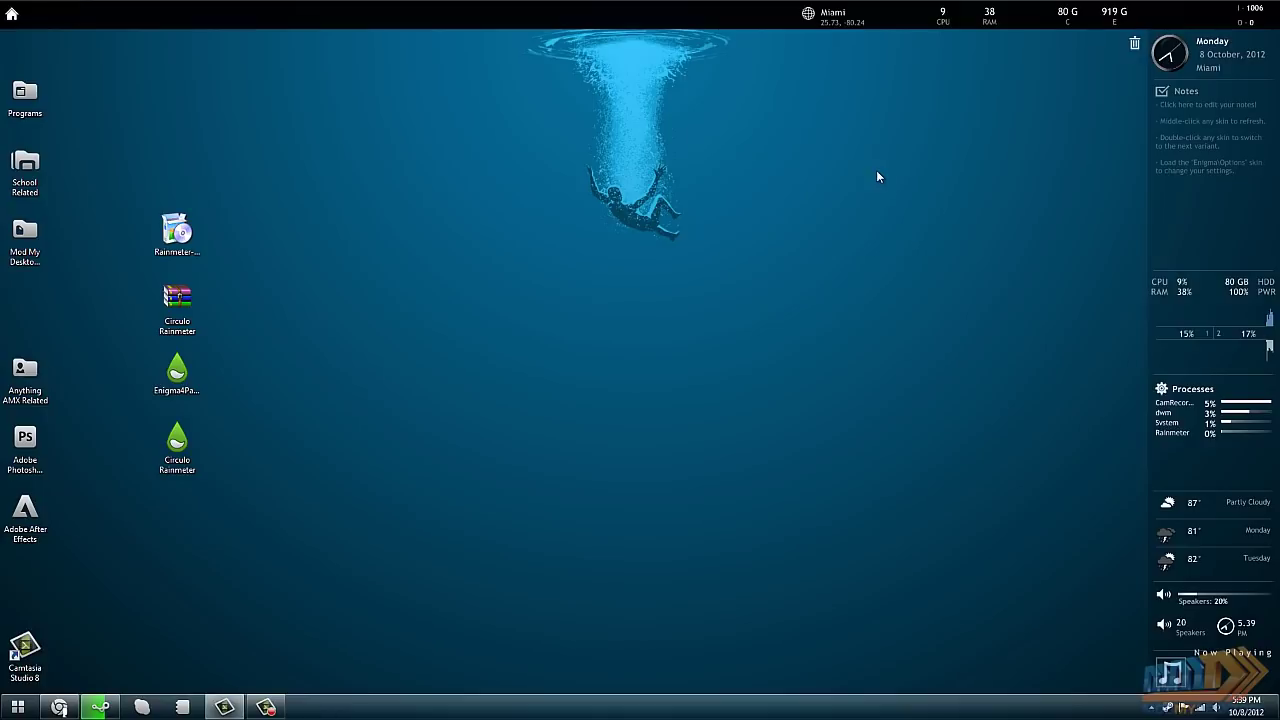
# Save the current Rainmeter setup as a new layout named EnigmaVariant
pyautogui.rightClick(553, 21)
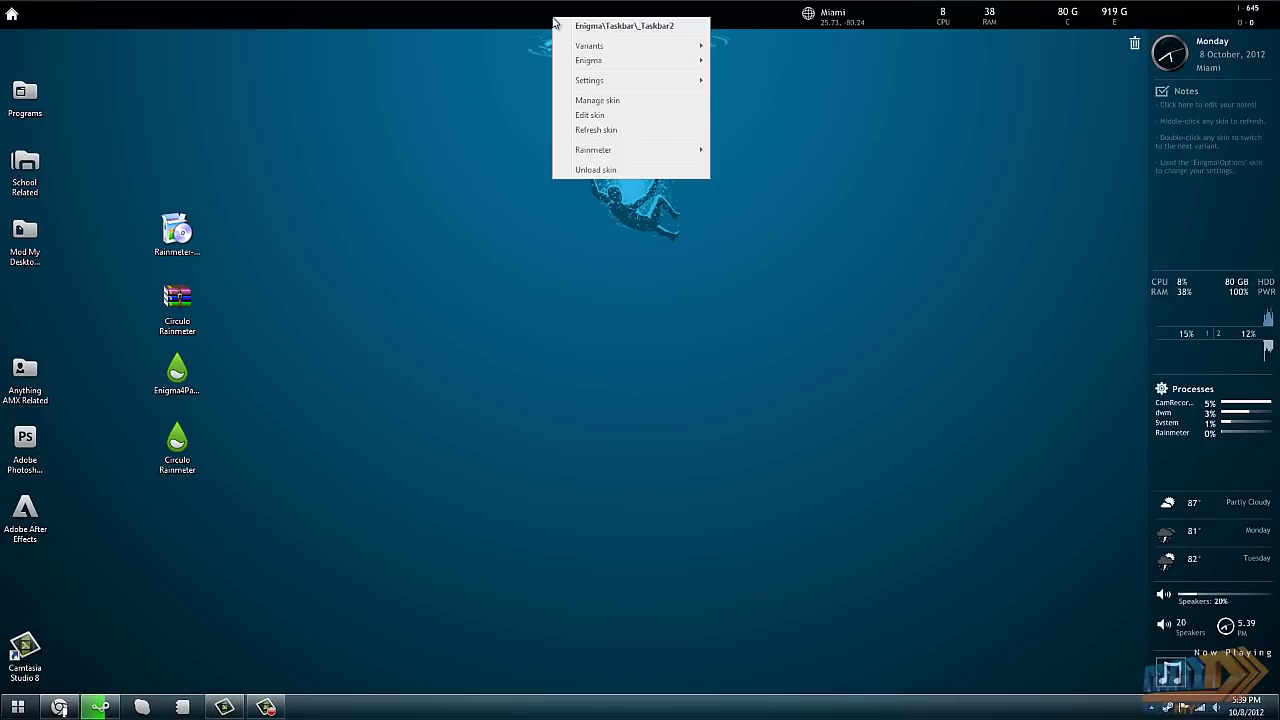
pyautogui.click(651, 100)
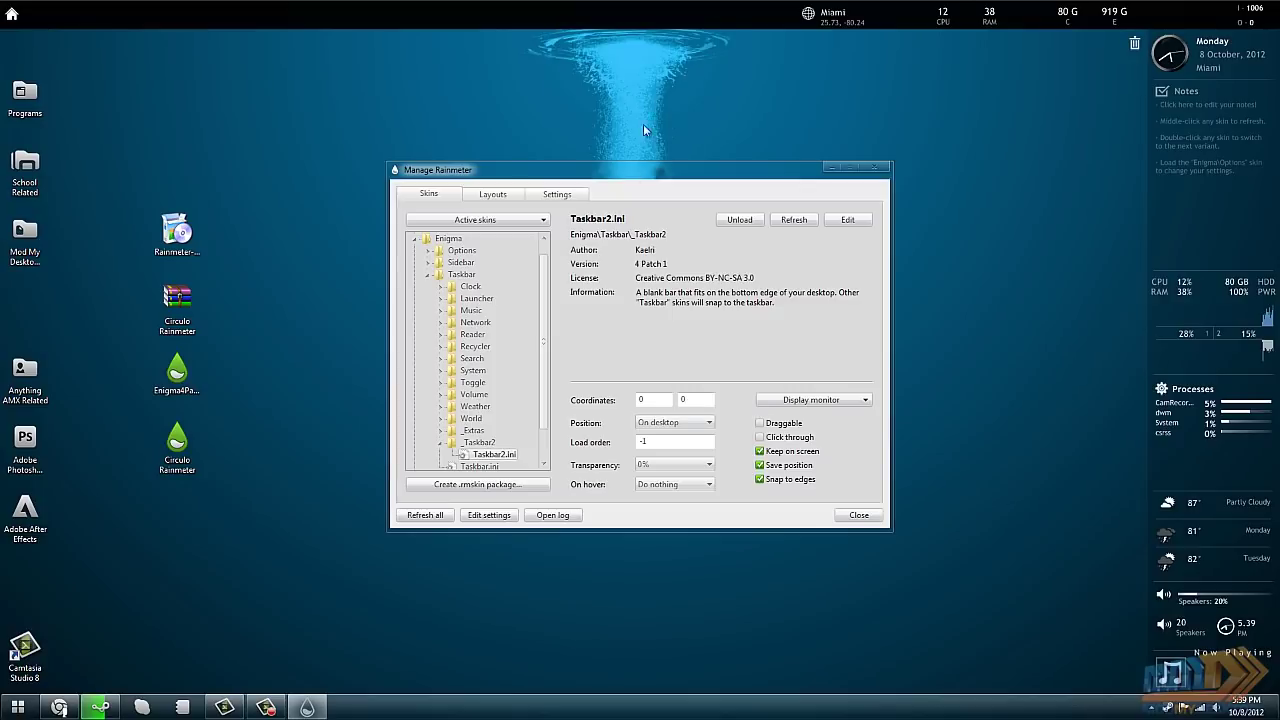
pyautogui.click(495, 198)
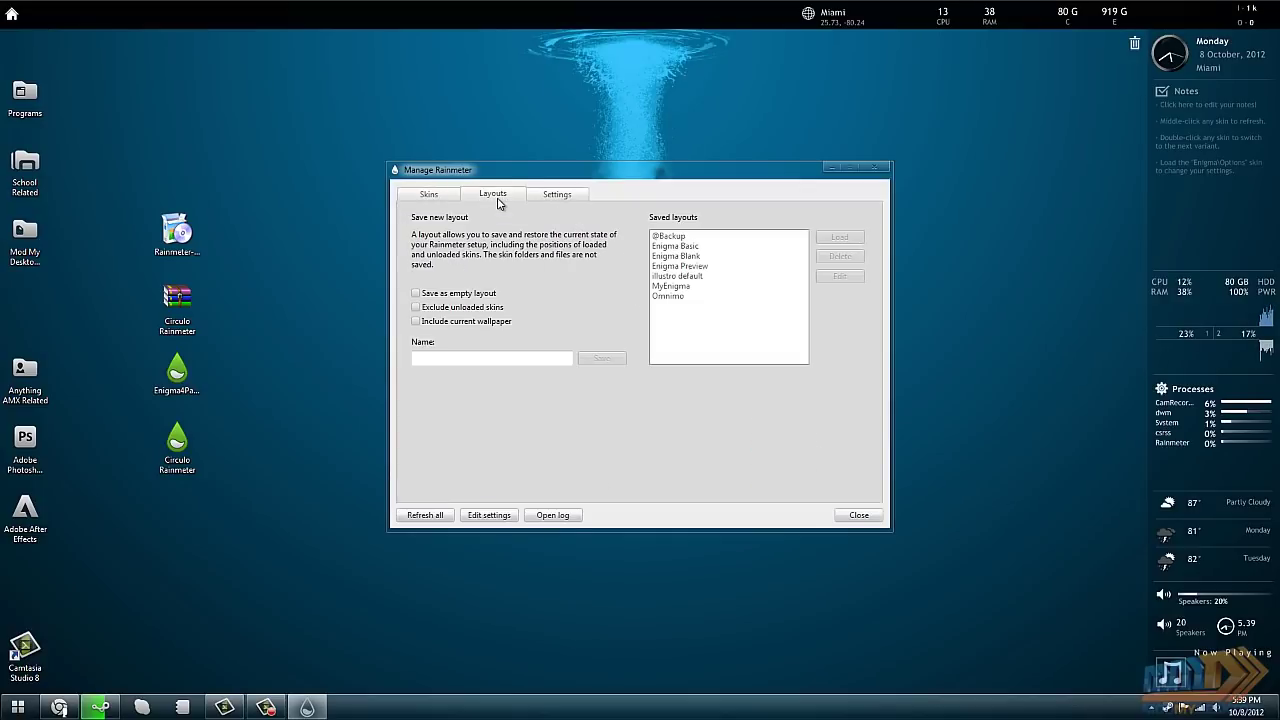
pyautogui.click(545, 358)
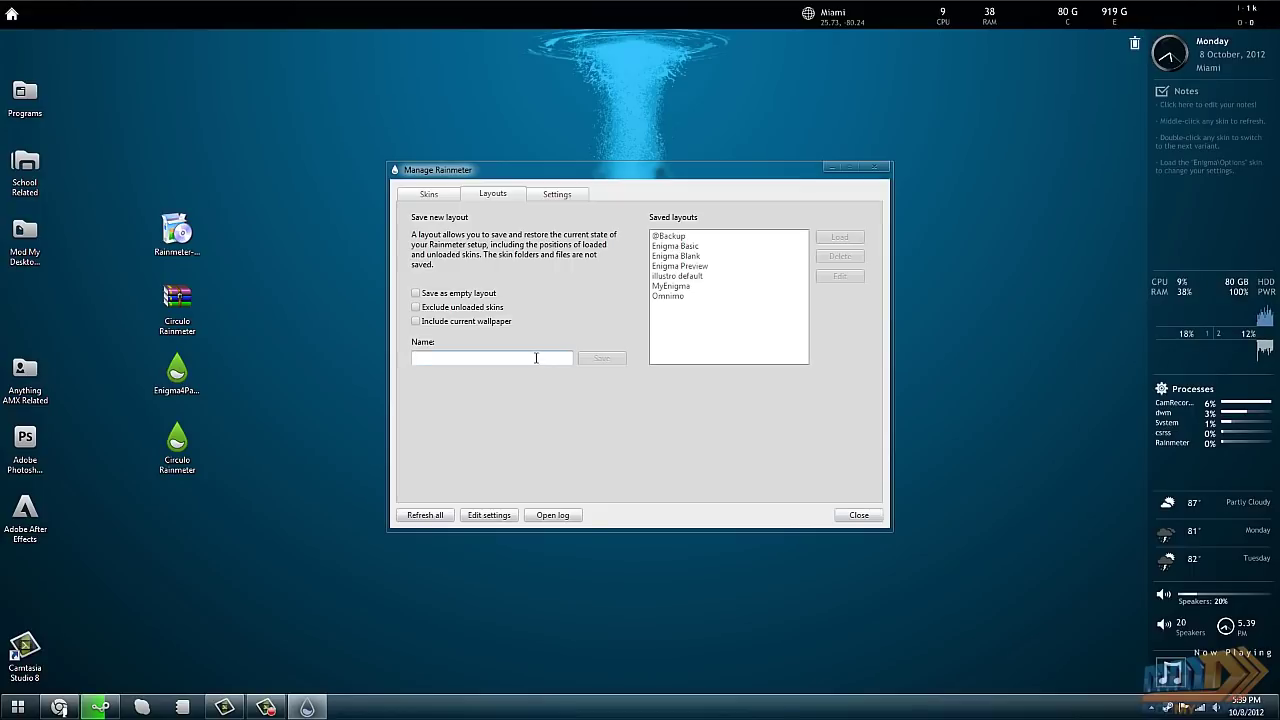
pyautogui.write('Enigma')
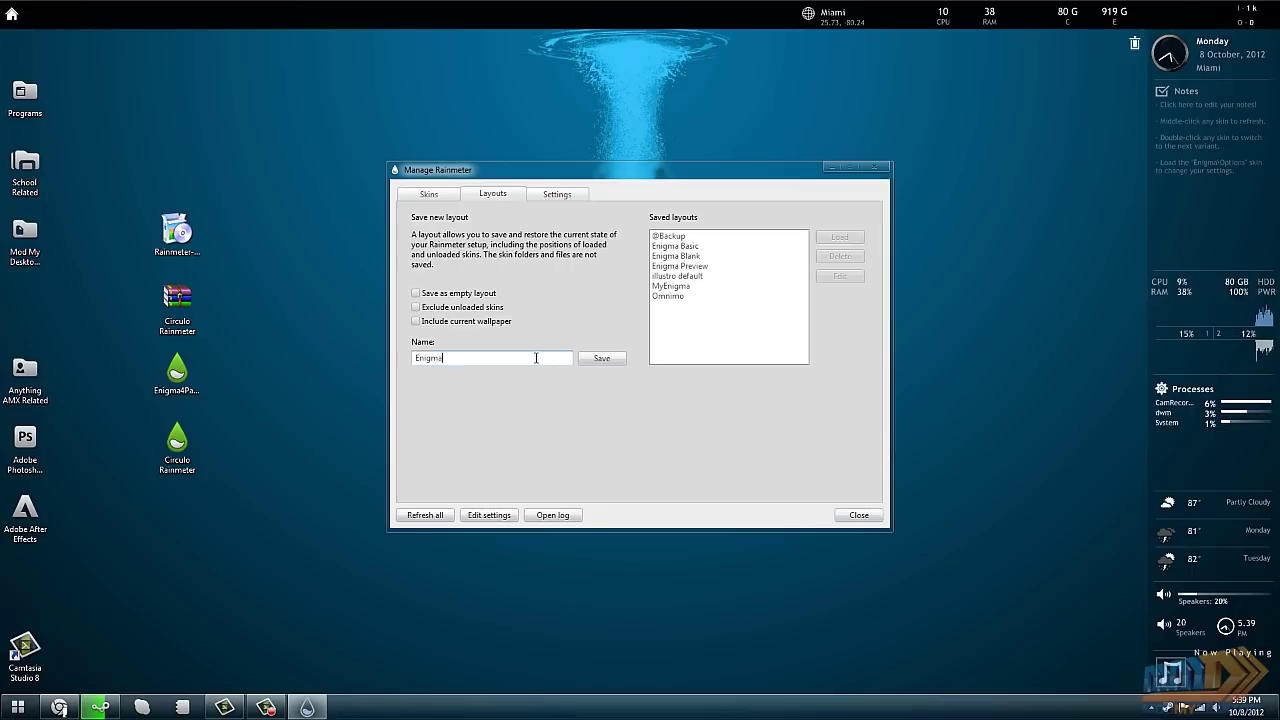
pyautogui.write('Variant')
pyautogui.click(609, 359)
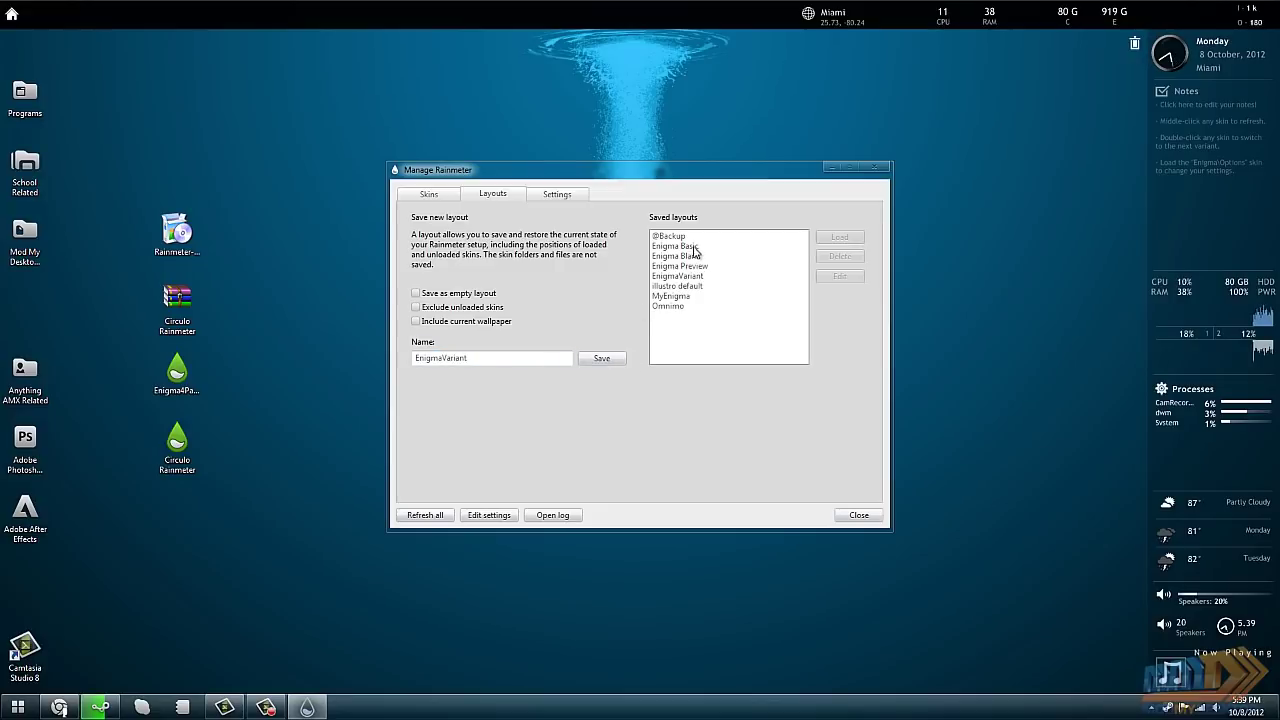
# Load the saved Enigma Basic layout and close its Enigma options window
pyautogui.click(697, 278)
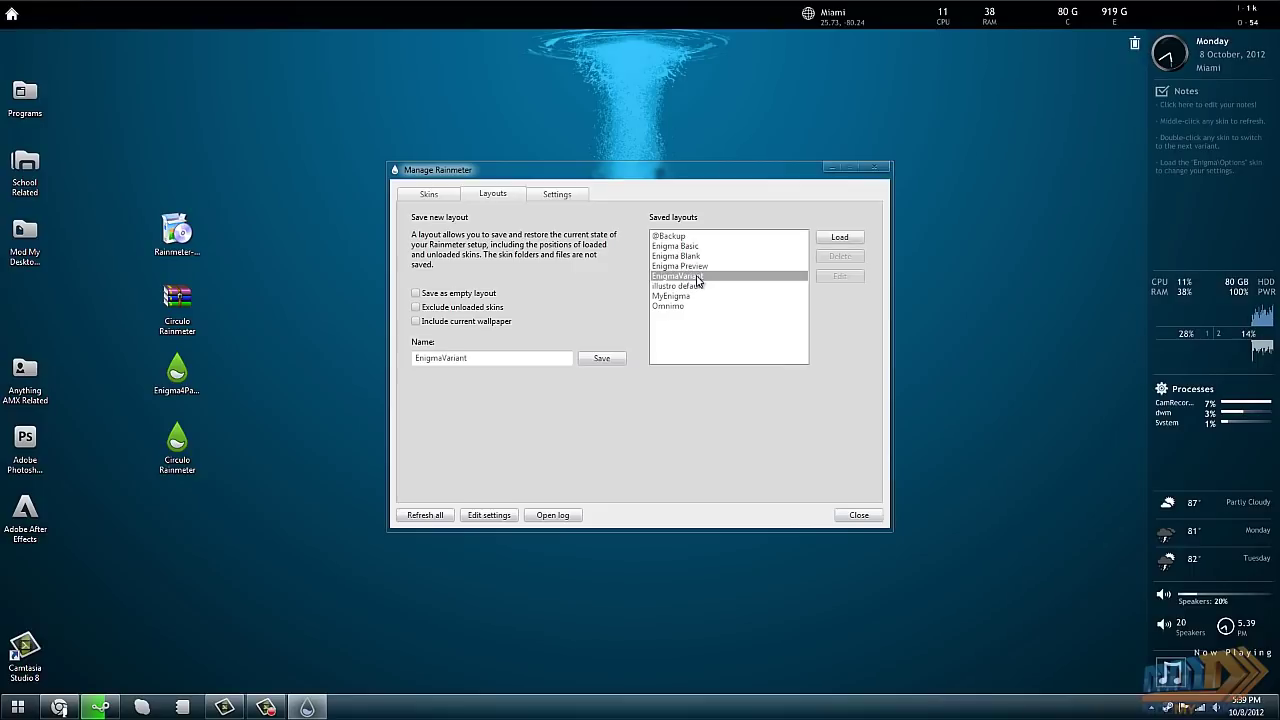
pyautogui.click(698, 248)
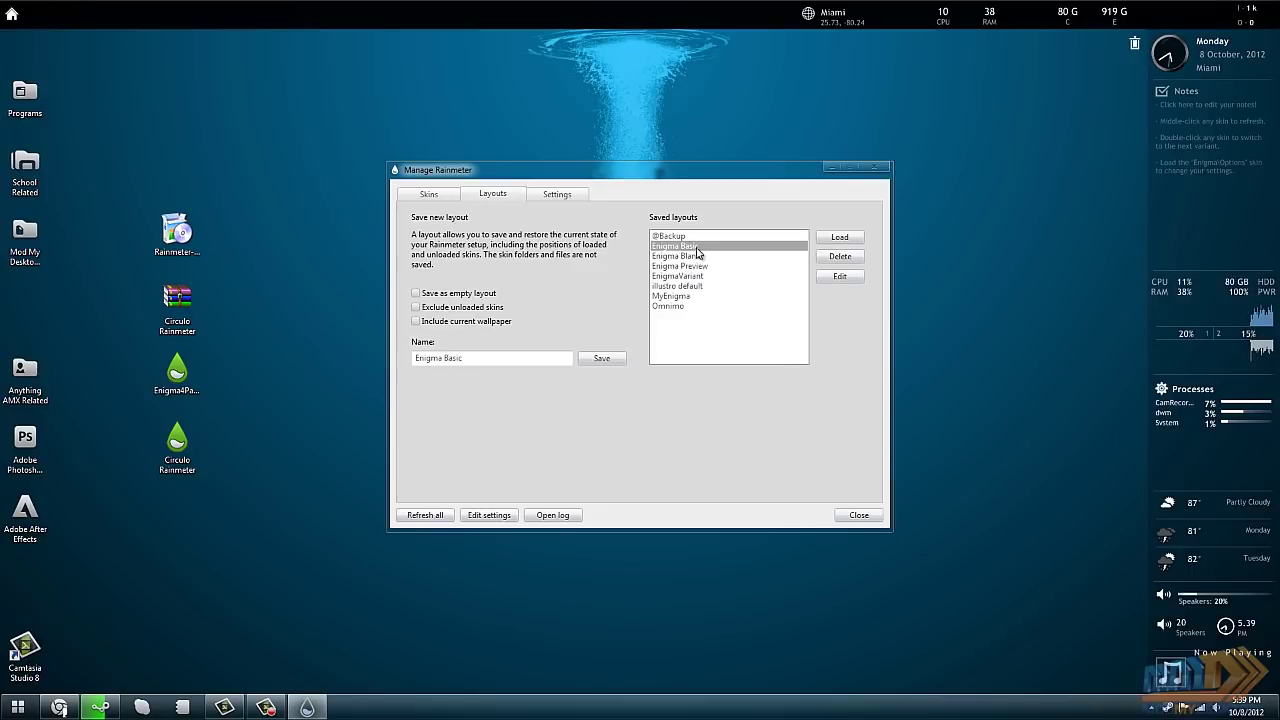
pyautogui.click(828, 242)
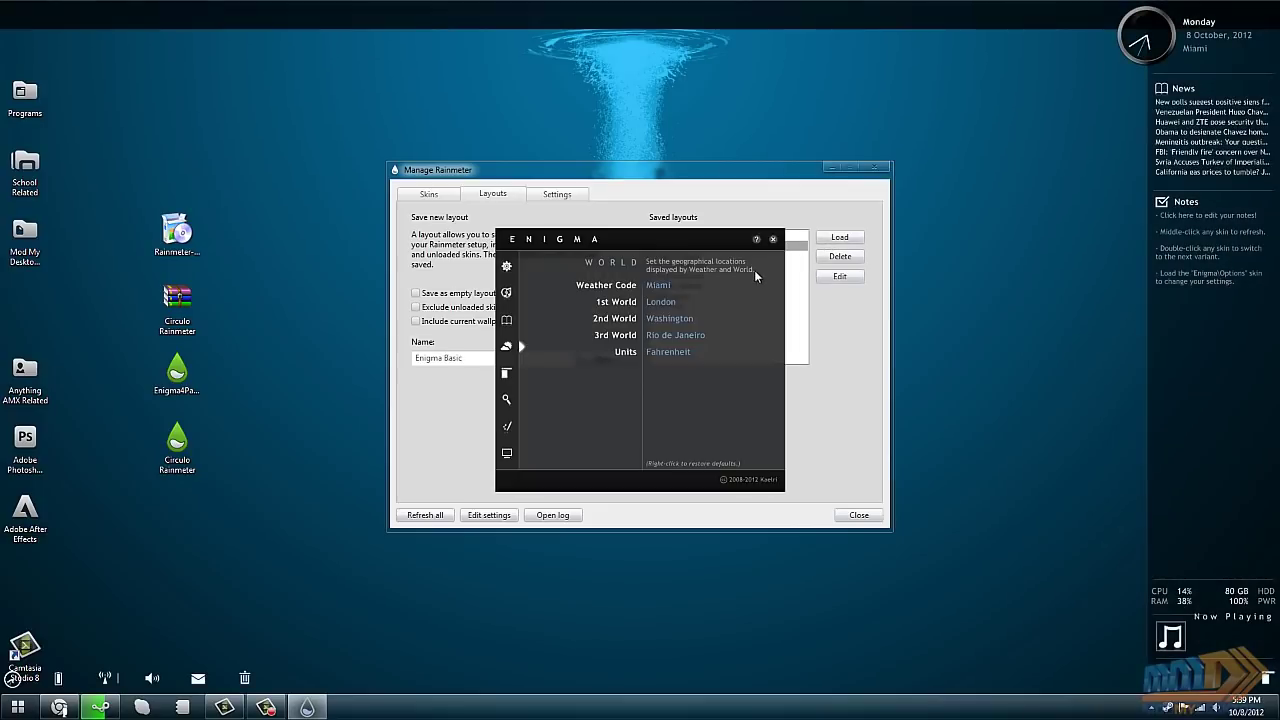
pyautogui.click(773, 243)
# Load the saved Omnimo layout and move its welcome setup panel down, clear of the saved layouts list
pyautogui.click(672, 305)
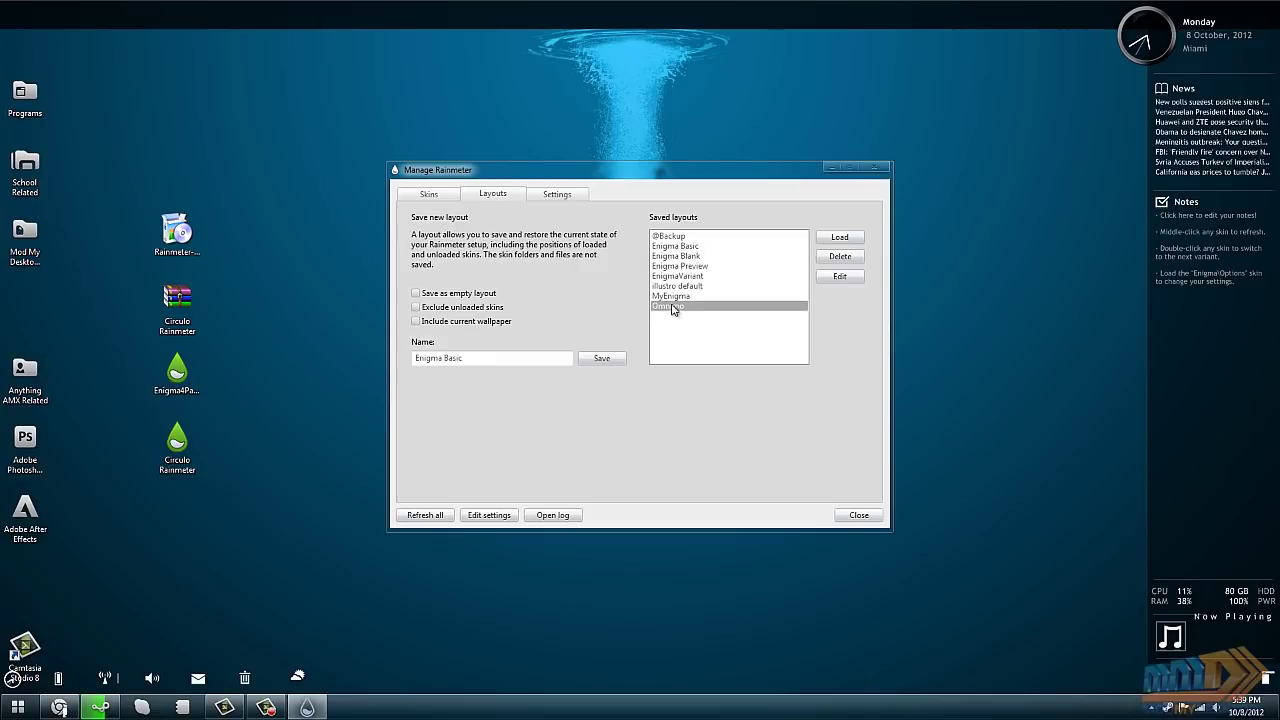
pyautogui.click(840, 238)
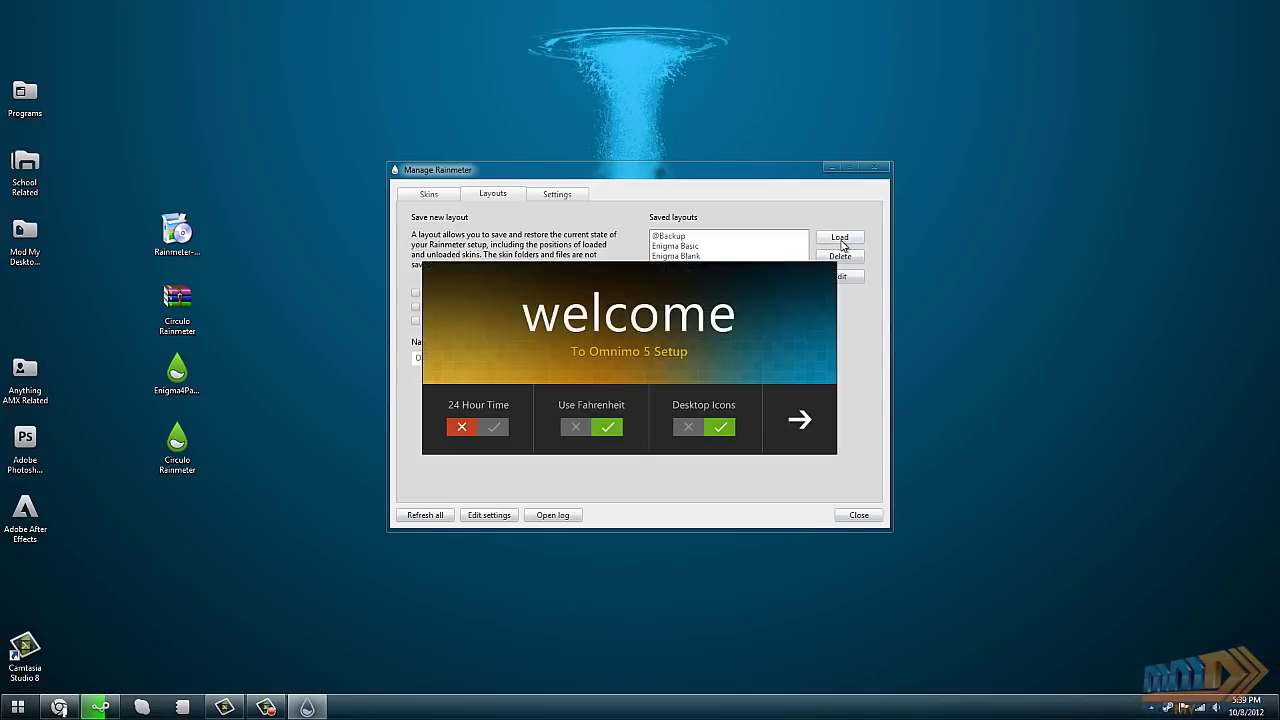
pyautogui.moveTo(707, 277); pyautogui.dragTo(708, 437)
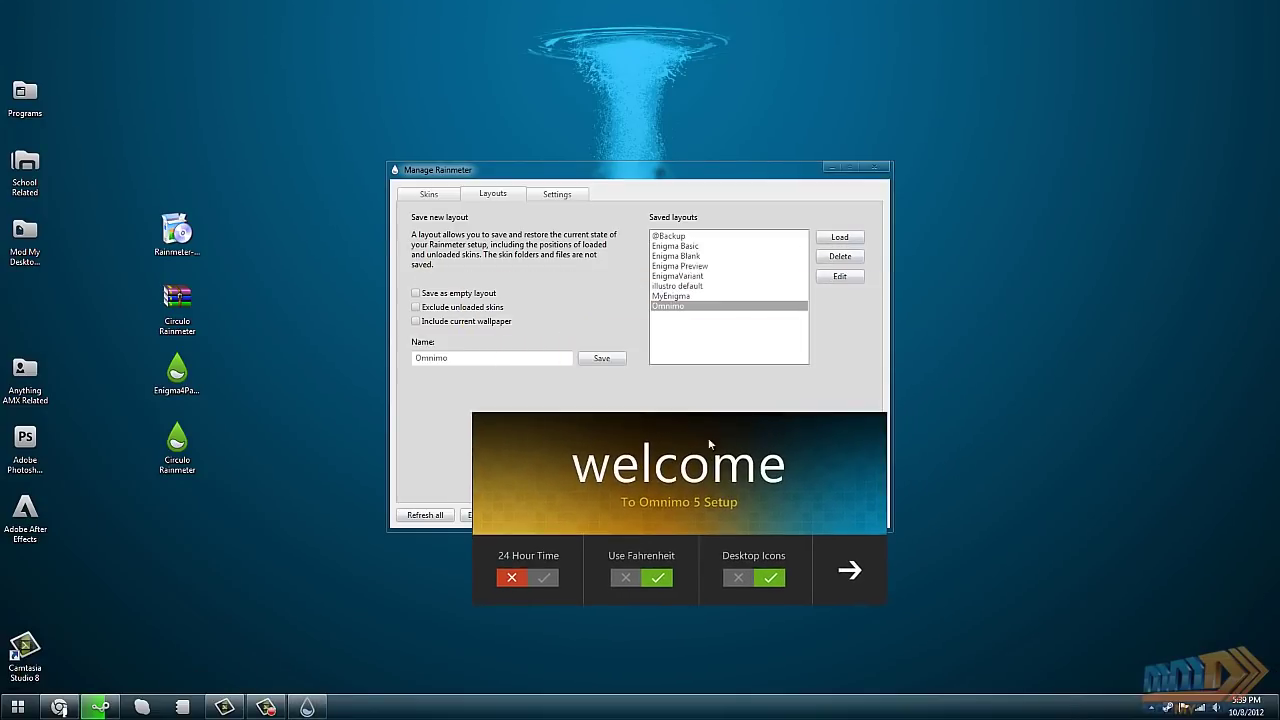
# Switch from the Omnimo layout back to the MyEnigma layout and close the Manage Rainmeter window
pyautogui.click(691, 297)
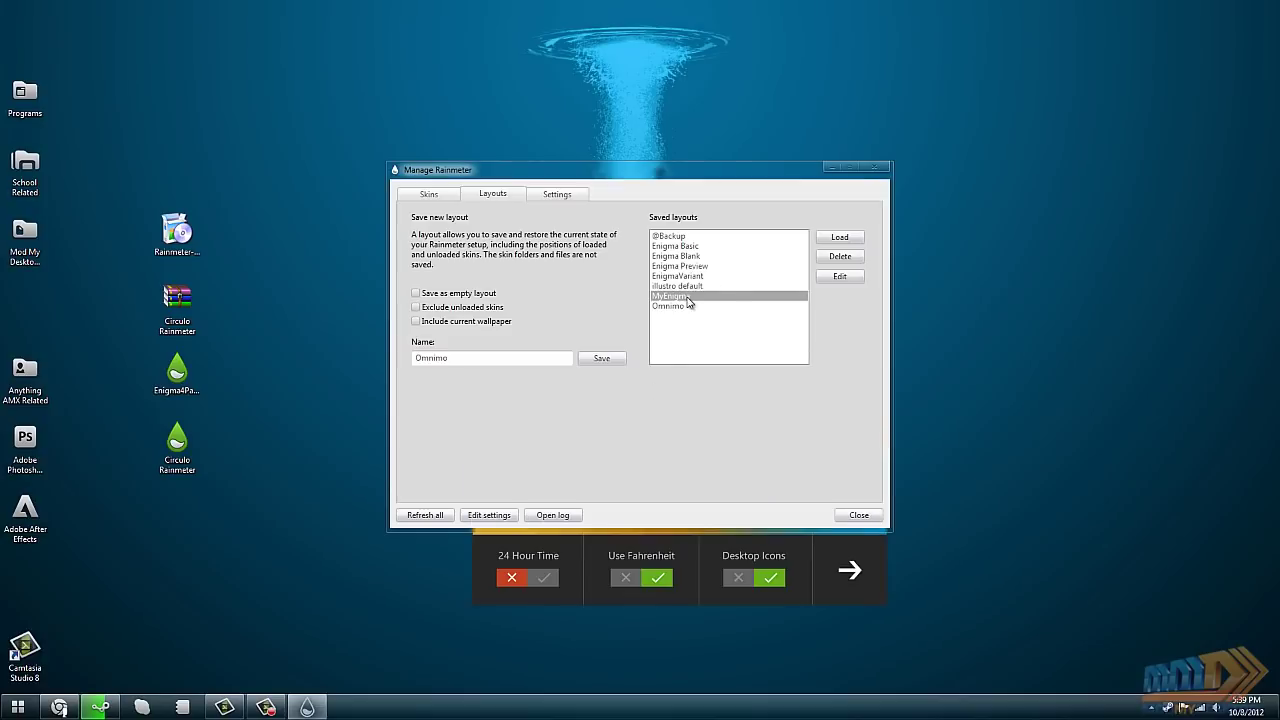
pyautogui.click(838, 239)
pyautogui.click(879, 168)
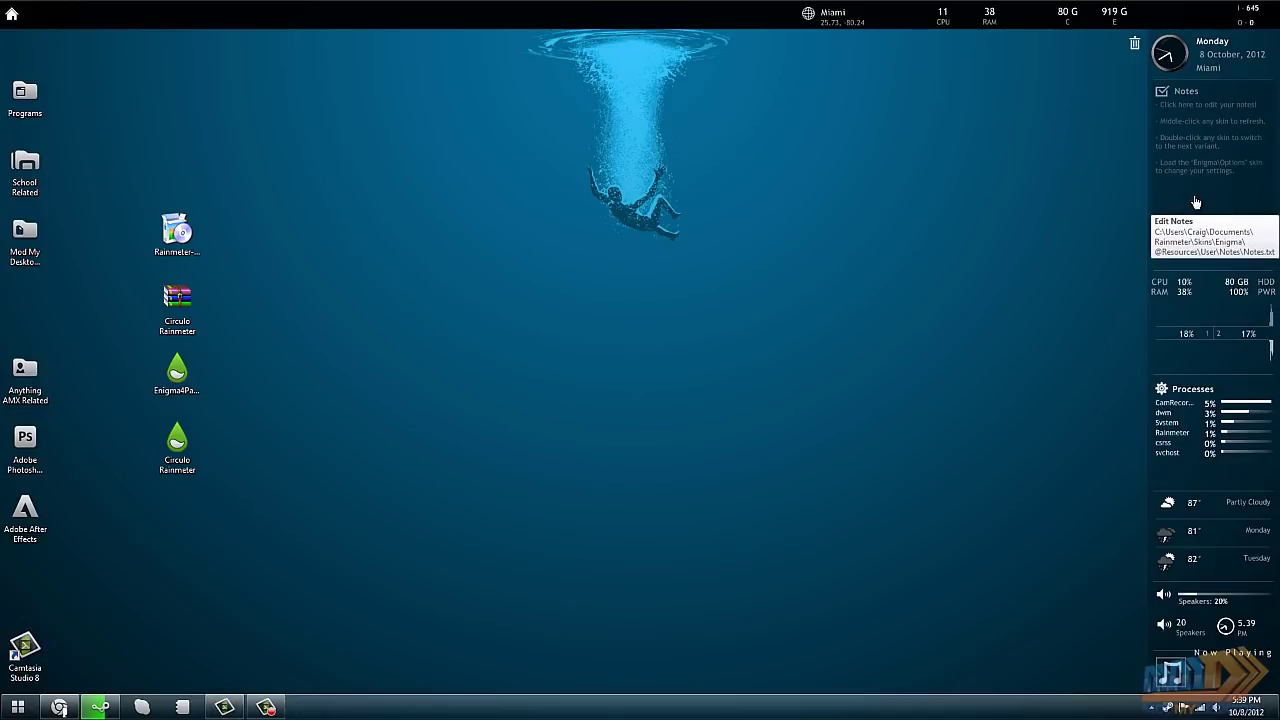
# Reposition the Notes skin slightly lower in the Enigma sidebar and turn off its Draggable setting
pyautogui.moveTo(1198, 202); pyautogui.dragTo(942, 249)
pyautogui.moveTo(826, 226); pyautogui.dragTo(1202, 210)
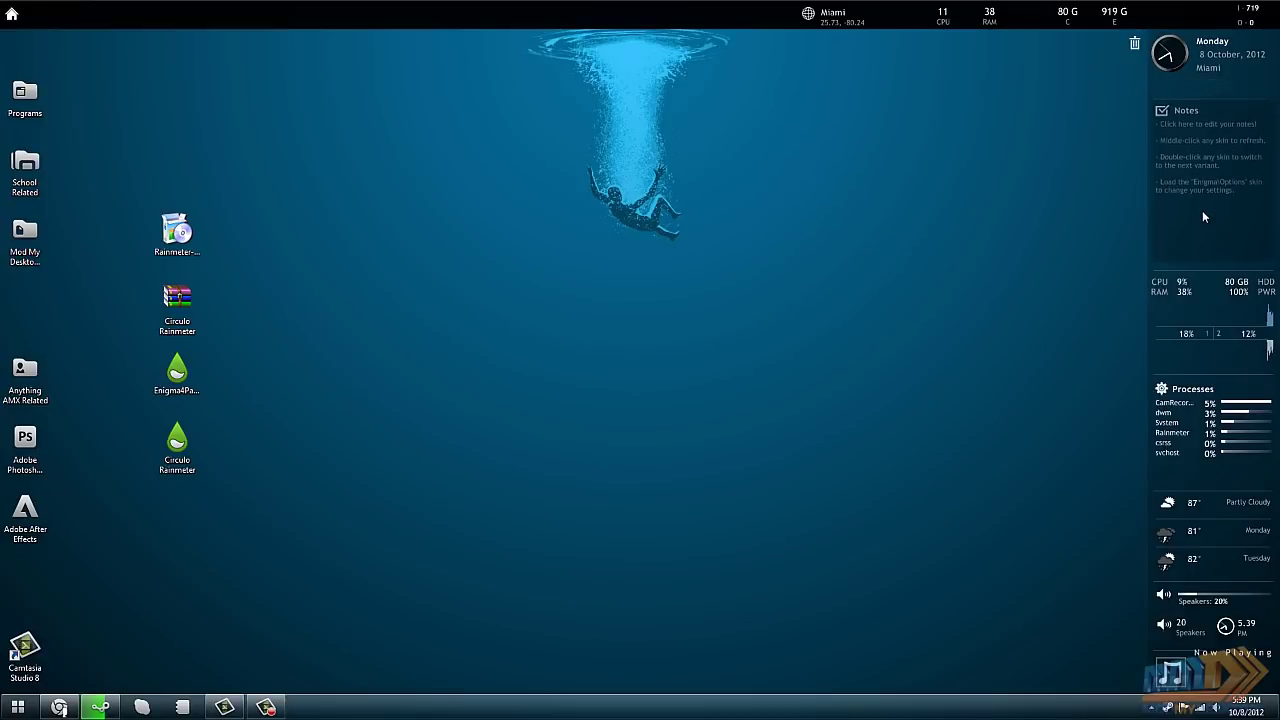
pyautogui.rightClick(1187, 220)
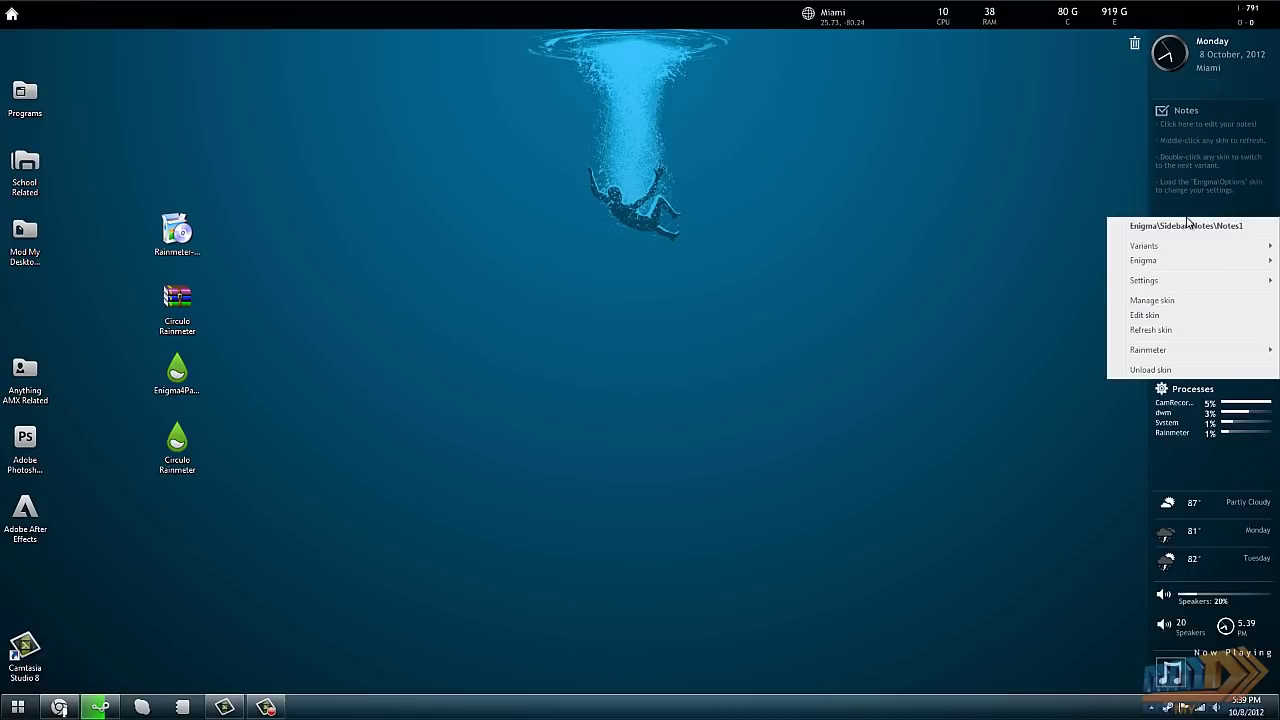
pyautogui.moveTo(1171, 288)
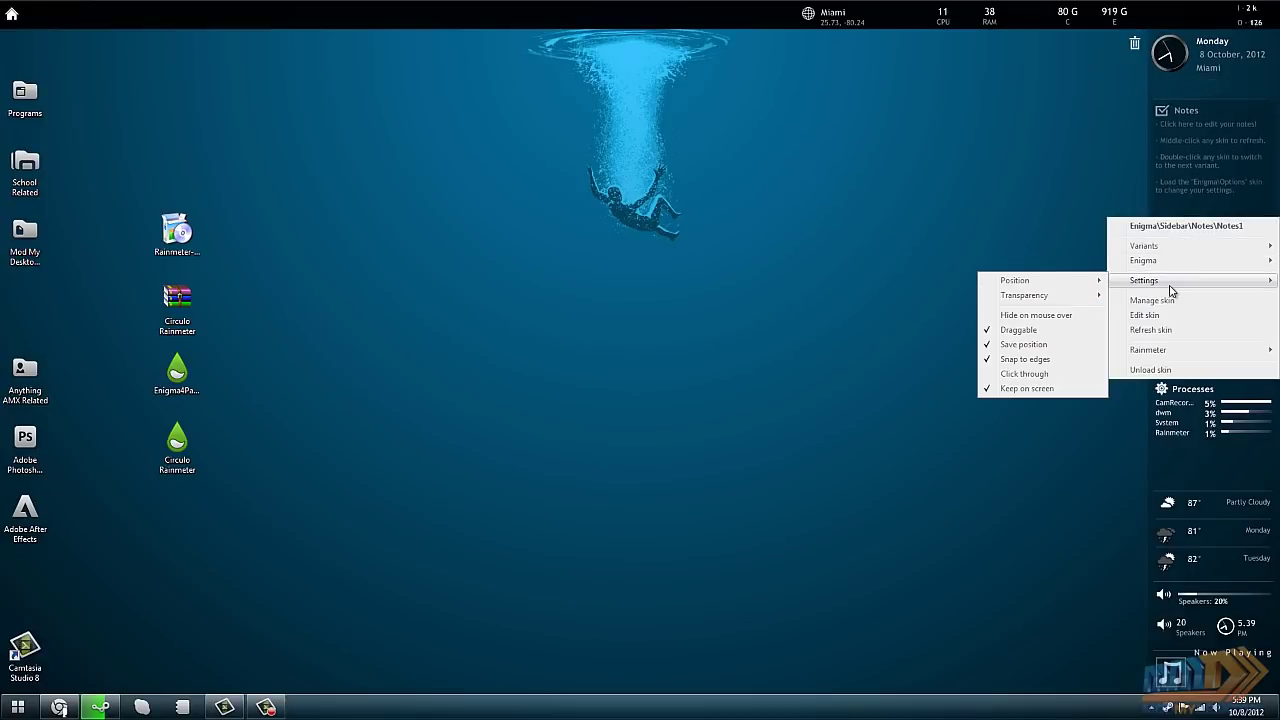
pyautogui.click(1030, 331)
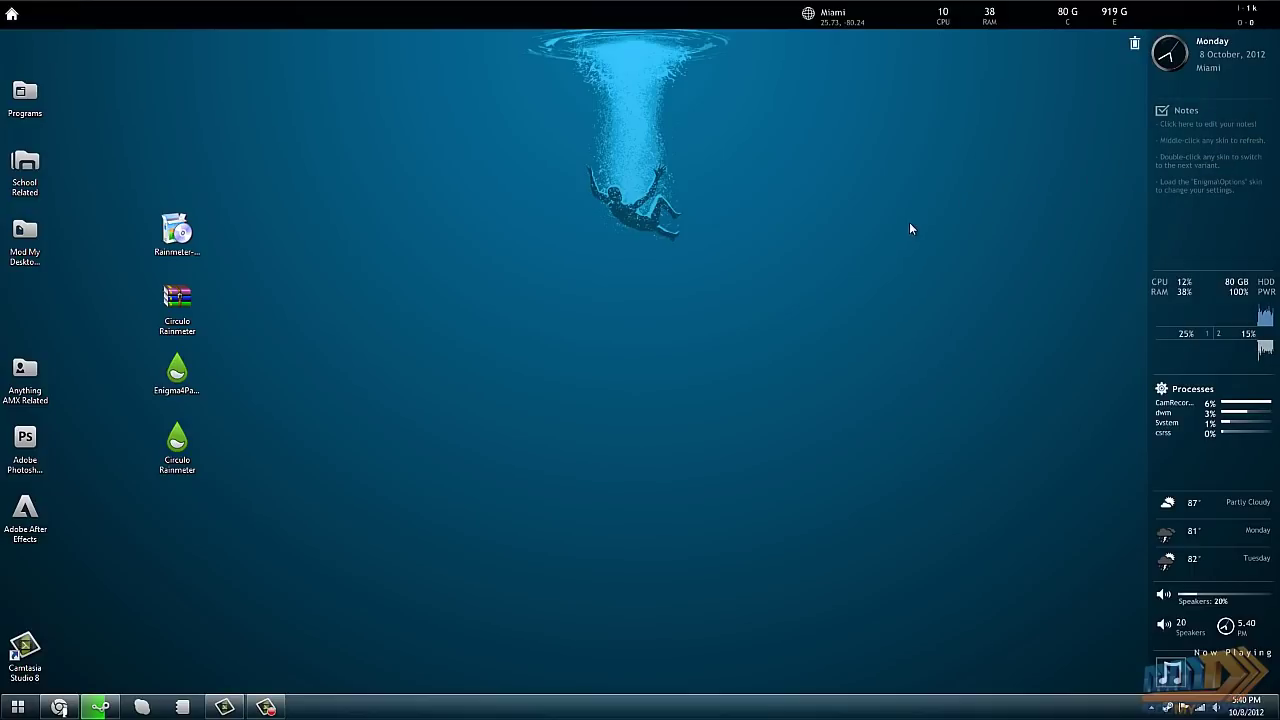
# Review the settings of the Sidebar2 background skin, including its Draggable option, without changing them
pyautogui.rightClick(1181, 243)
pyautogui.moveTo(1178, 306)
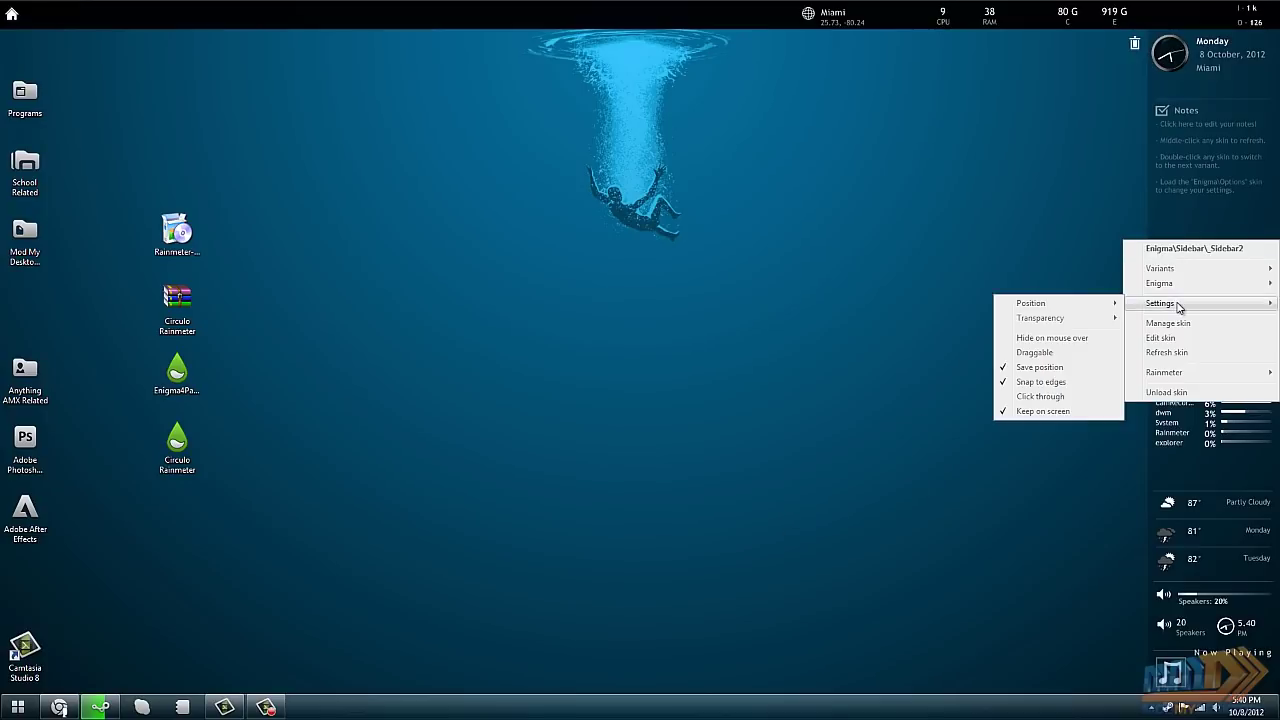
pyautogui.click(645, 335)
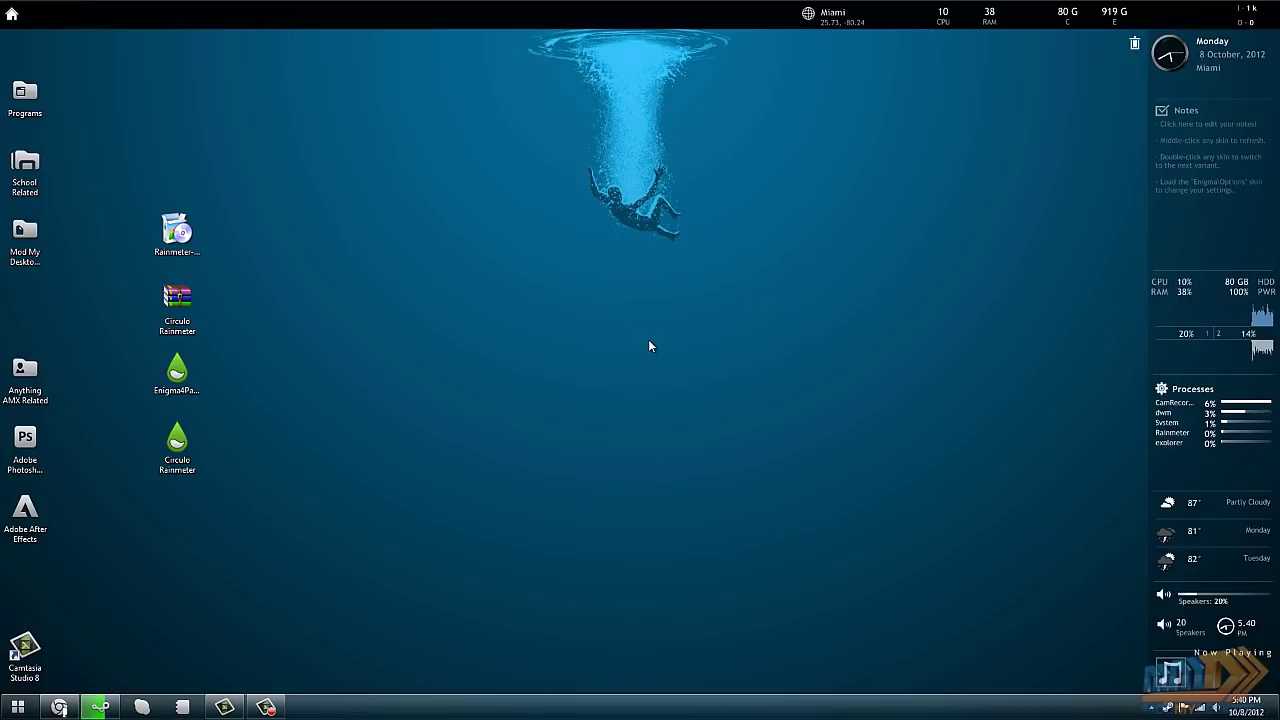